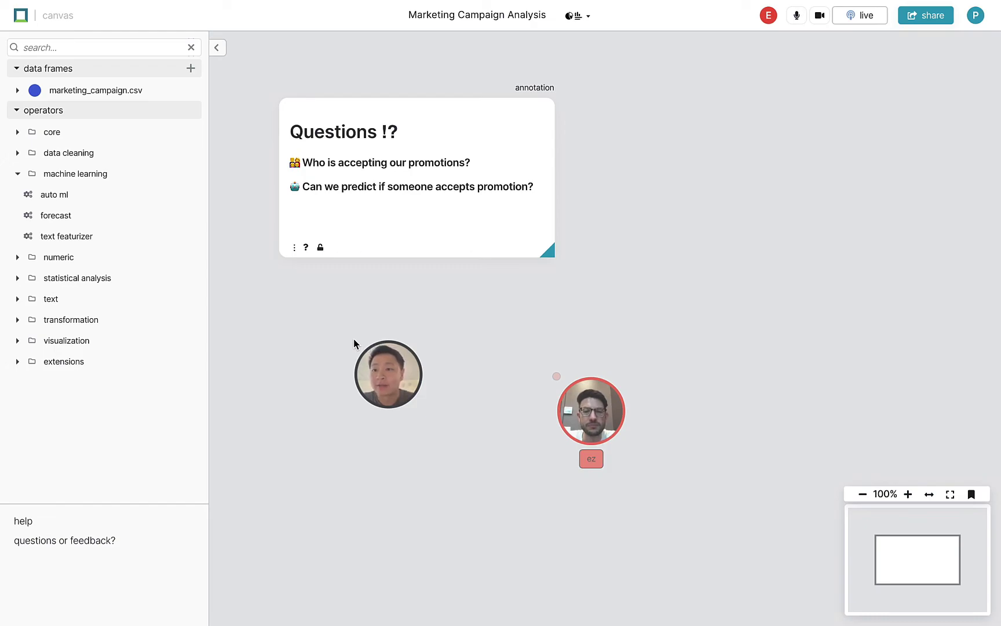
- Add marketing_campaign.csv as a widened table scrolled to show the Incentive, Accepted and AppliedOnline columns
left_click_drag(102, 90, 357, 360)
left_click(395, 409)
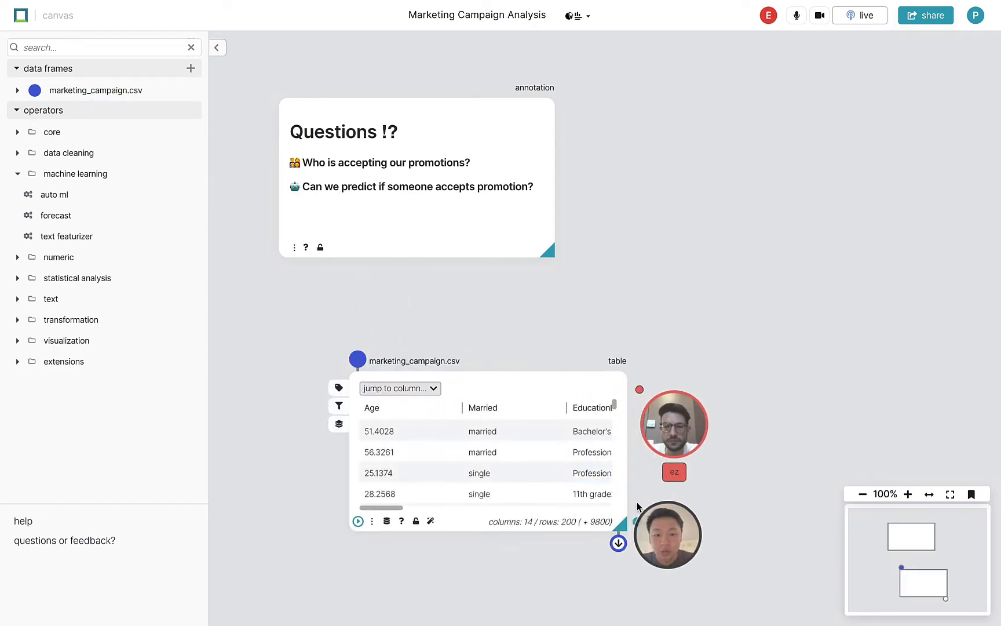
left_click_drag(620, 523, 918, 530)
left_click_drag(678, 541, 596, 438)
scroll(487, 345, "right", 5)
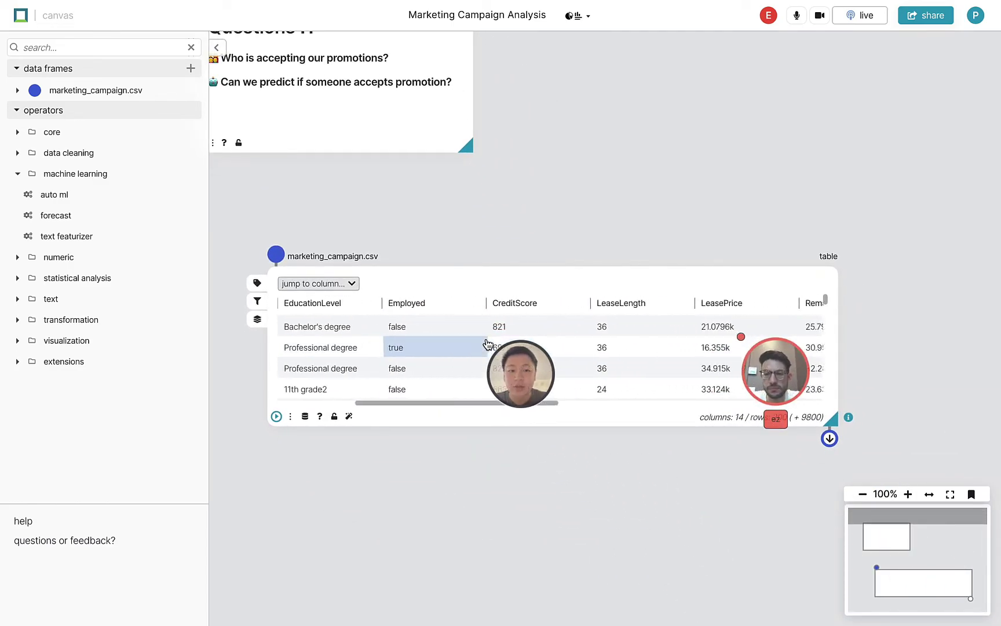
scroll(487, 345, "right", 5)
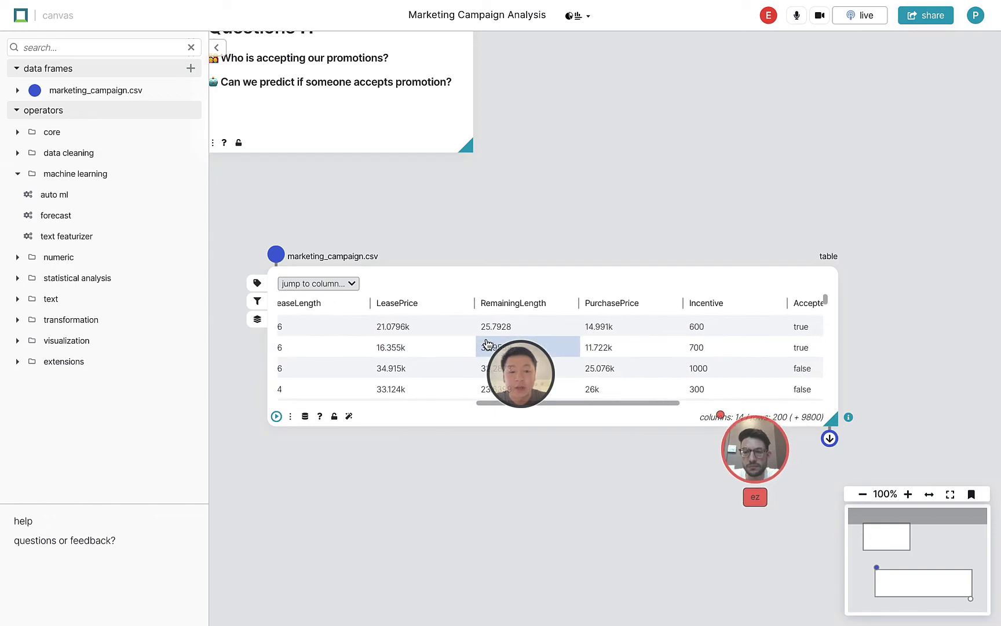
scroll(486, 346, "right", 3)
left_click_drag(516, 483, 512, 383)
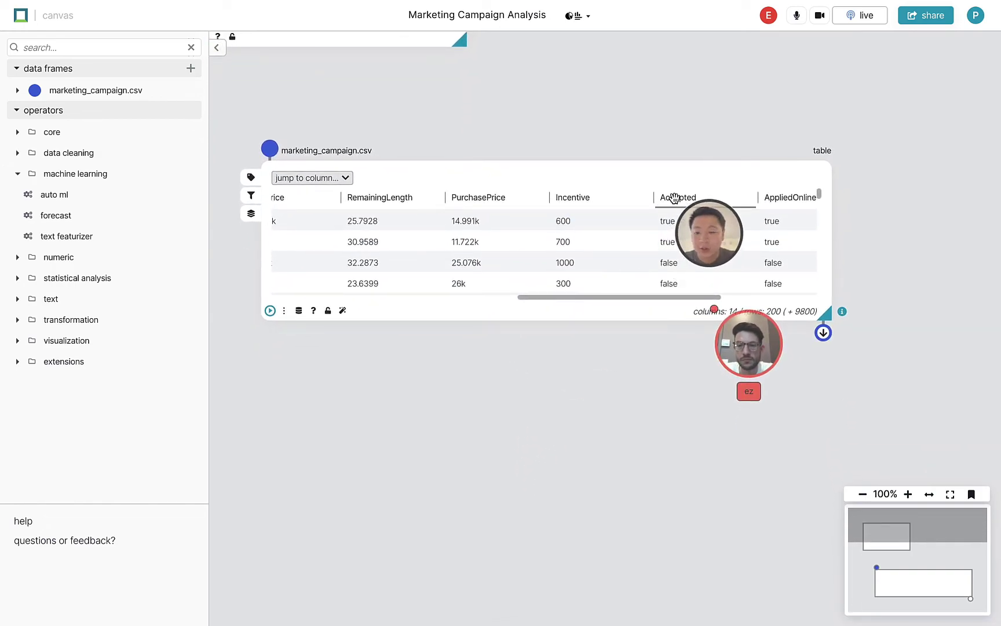
- Create an Accepted bar chart and an Incentive count histogram linked beneath the campaign table
left_click_drag(674, 197, 356, 461)
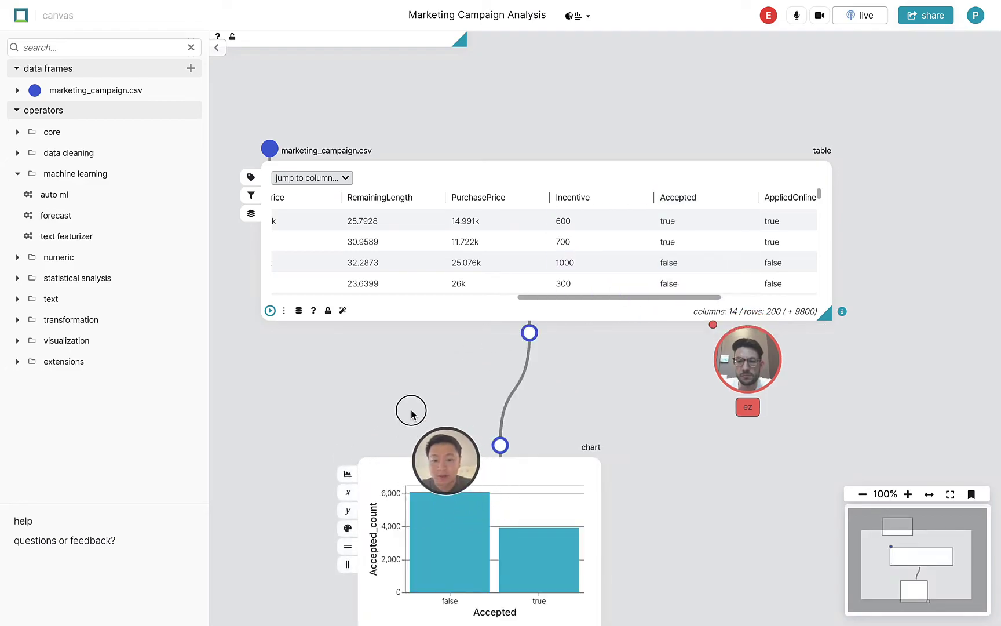
left_click_drag(411, 413, 417, 290)
mouse_move(455, 369)
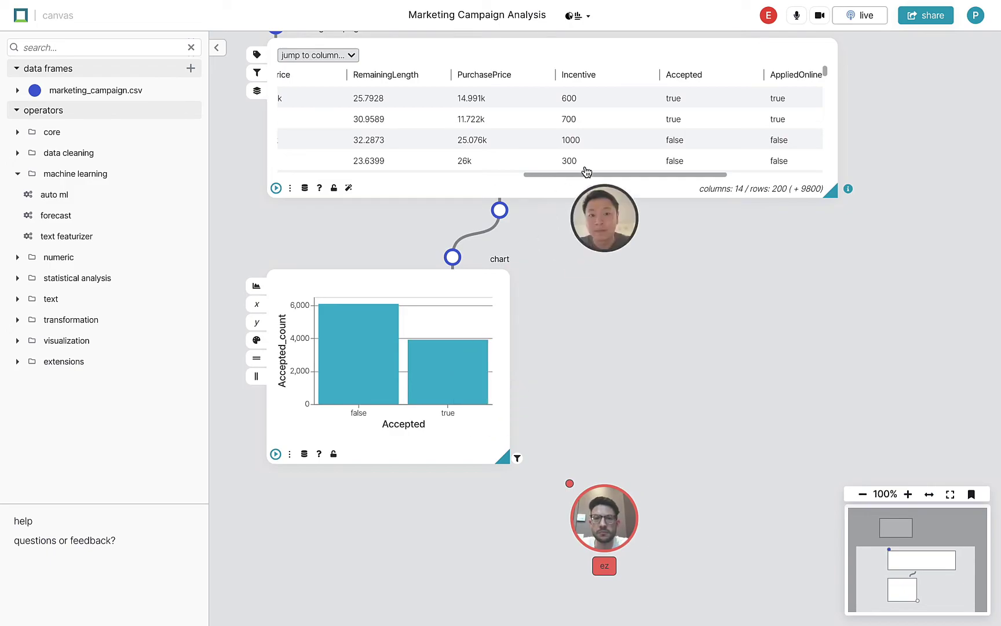
left_click_drag(600, 76, 648, 350)
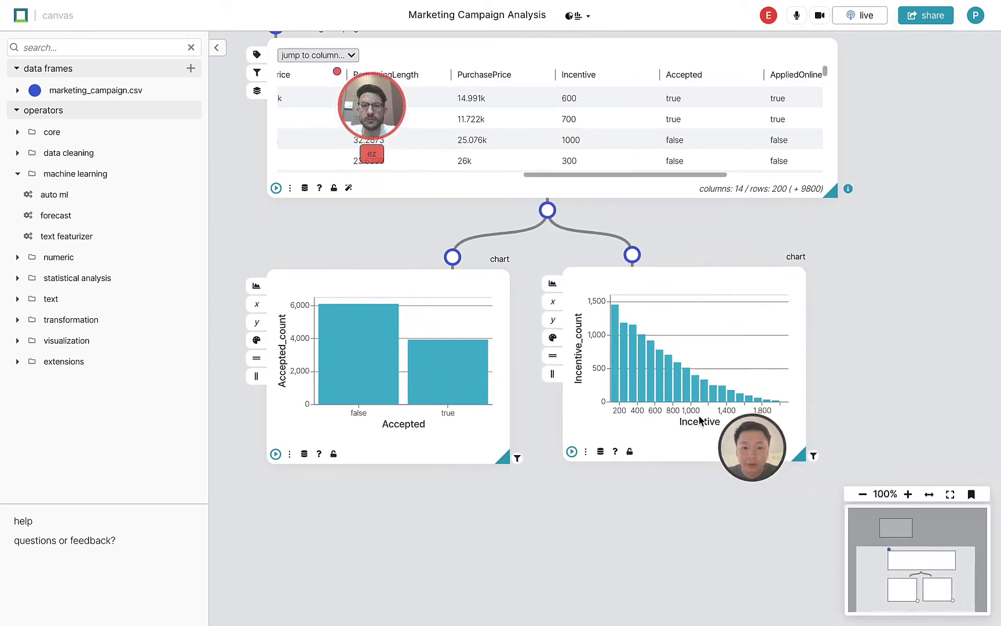
mouse_move(780, 406)
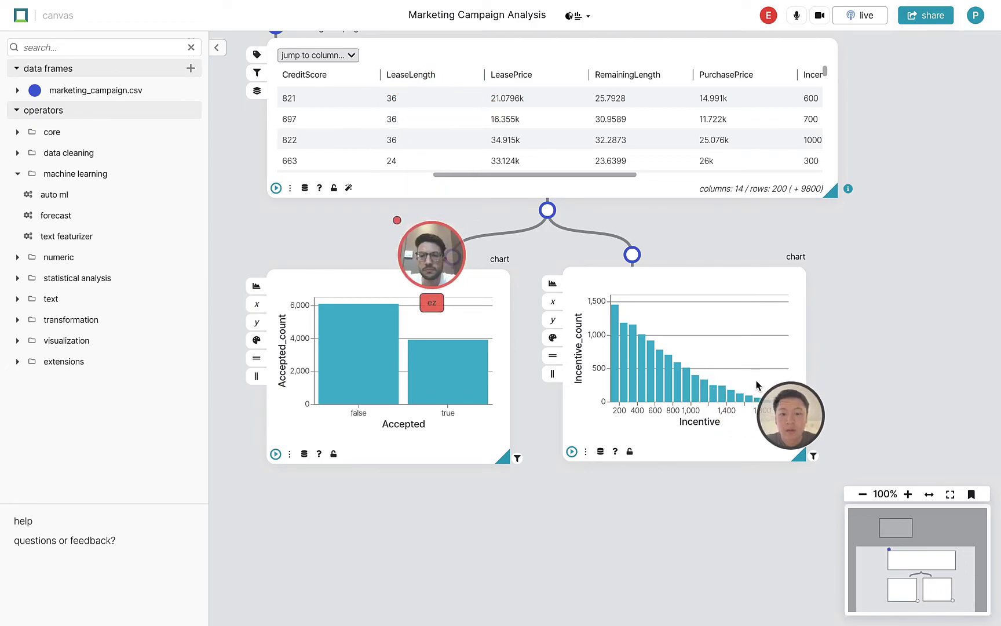
- Lasso the Incentive histogram bars from 800 upward to cross-filter the Accepted chart, then zoom out
mouse_move(675, 405)
left_mouse_down()
mouse_move(758, 433)
mouse_move(807, 395)
mouse_move(735, 387)
left_mouse_up()
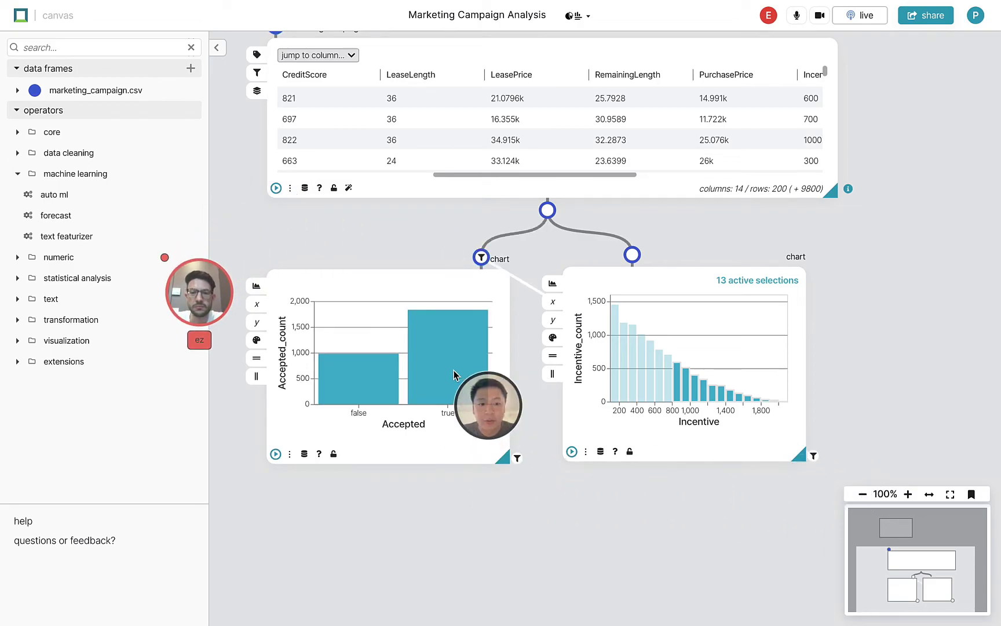
mouse_move(444, 382)
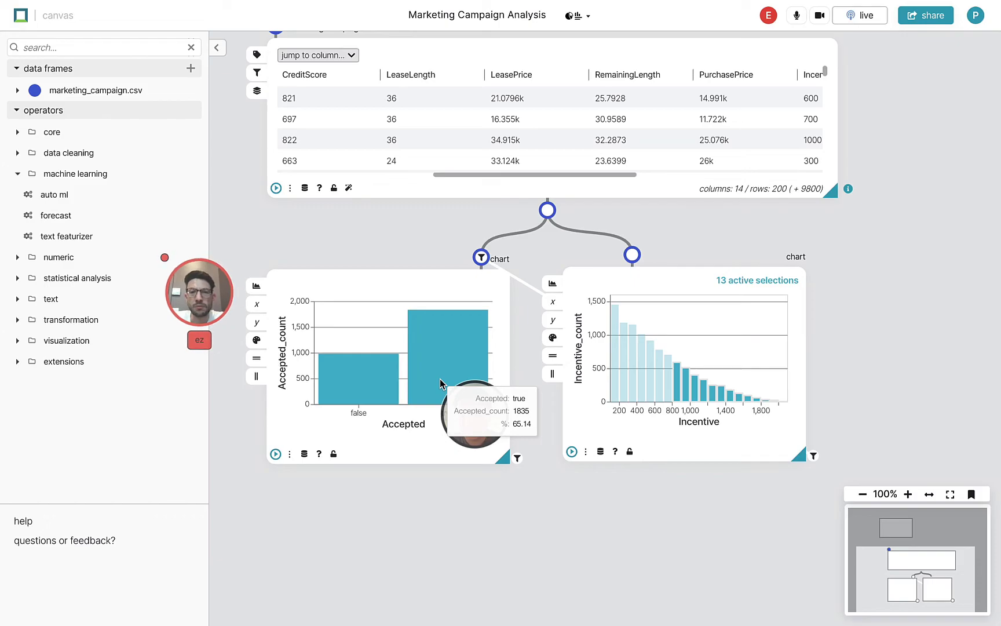
scroll(418, 508, "down", 5)
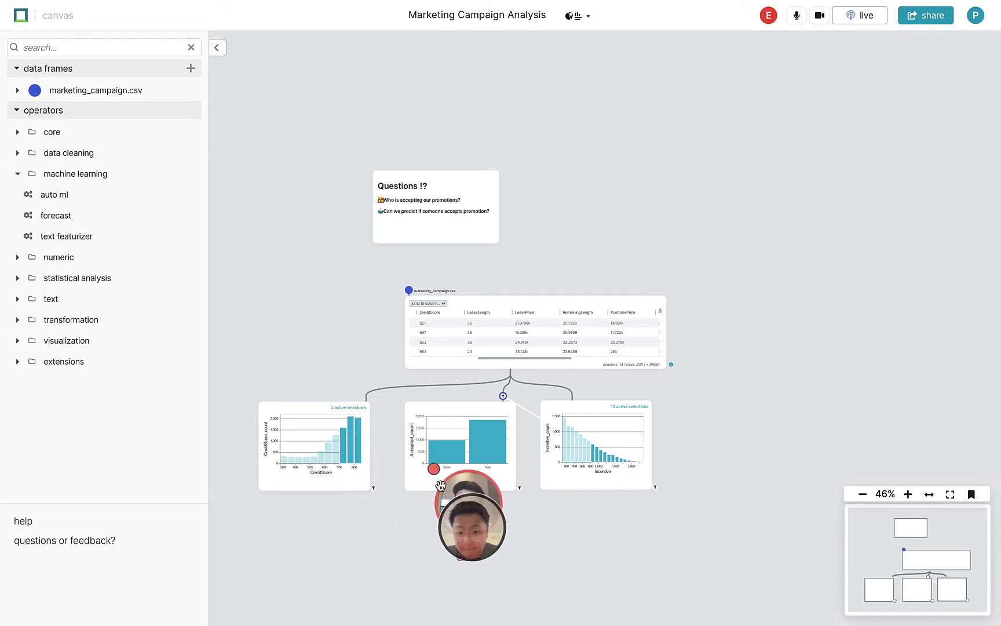
mouse_move(478, 435)
scroll(478, 436, "up", 5)
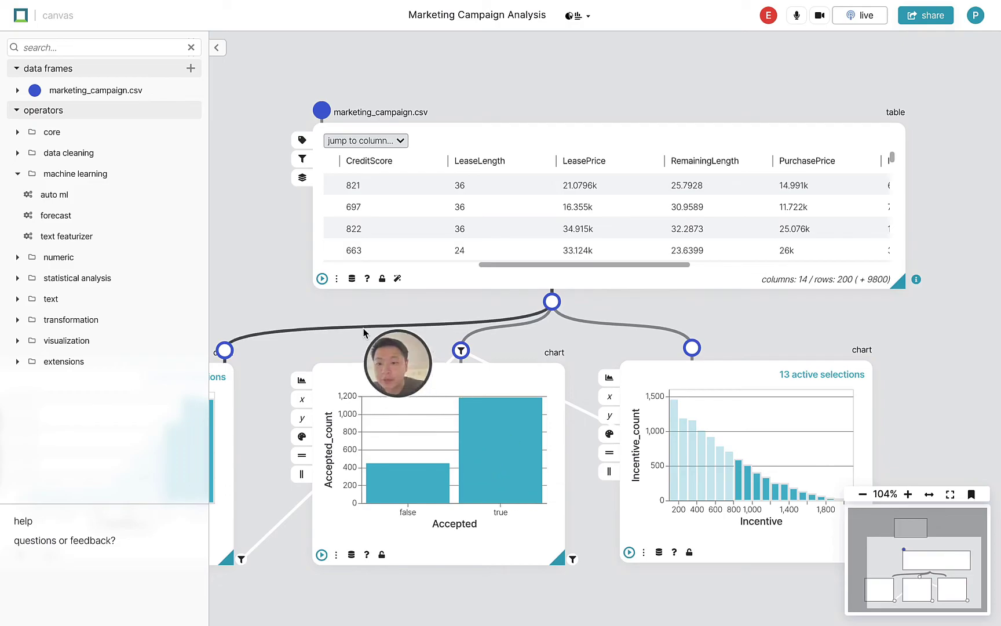
left_click_drag(284, 312, 390, 138)
left_click(564, 176)
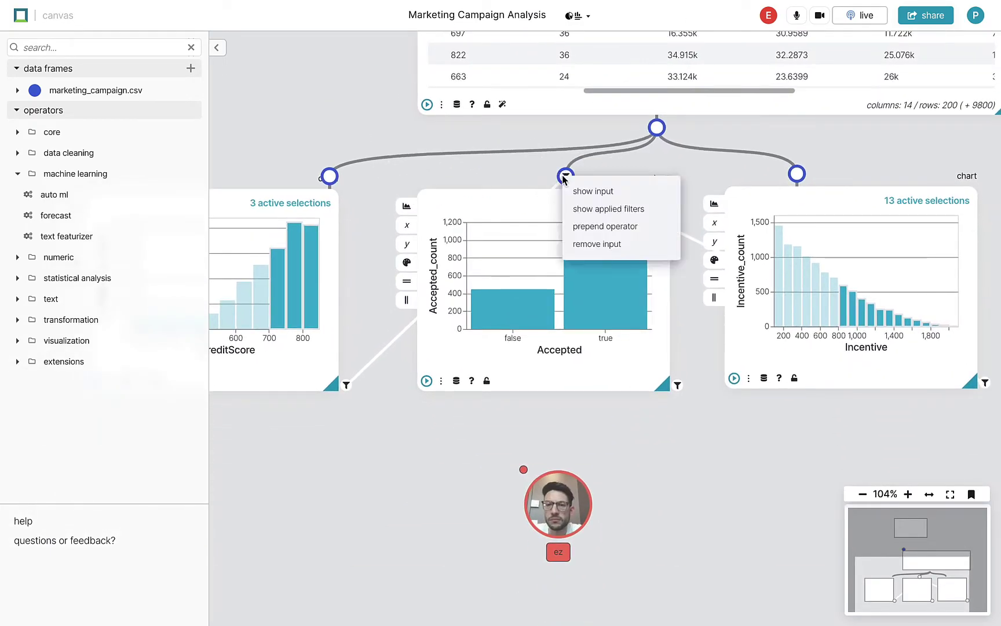
left_click(604, 209)
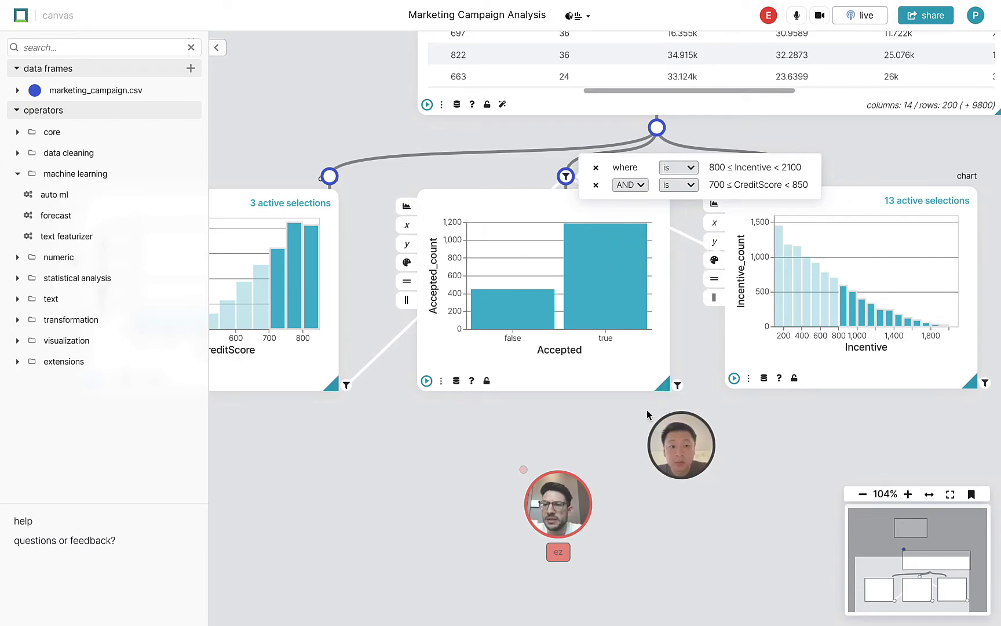
left_click(647, 435)
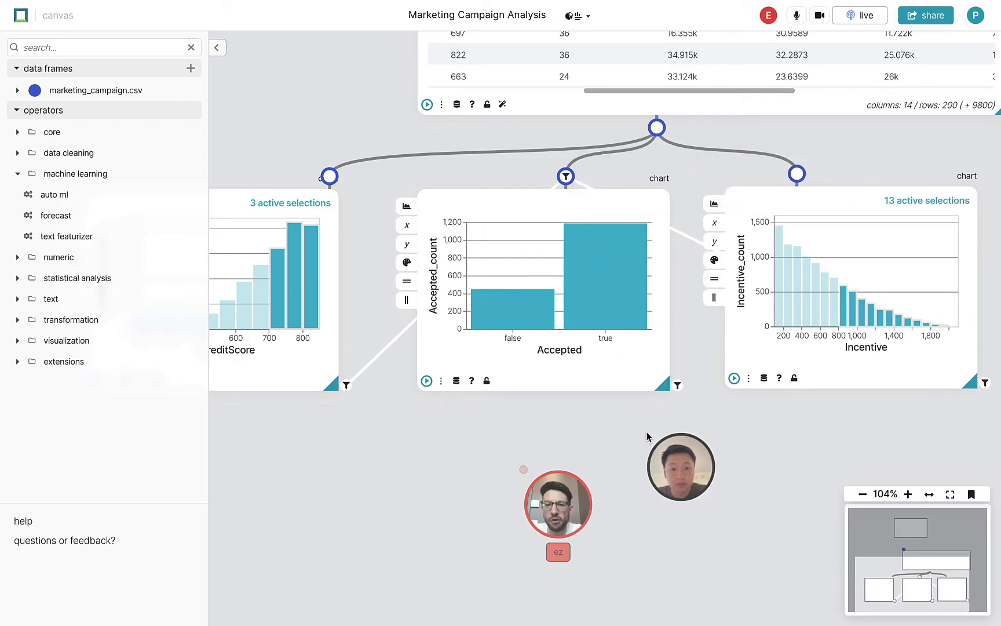
left_click_drag(647, 436, 643, 390)
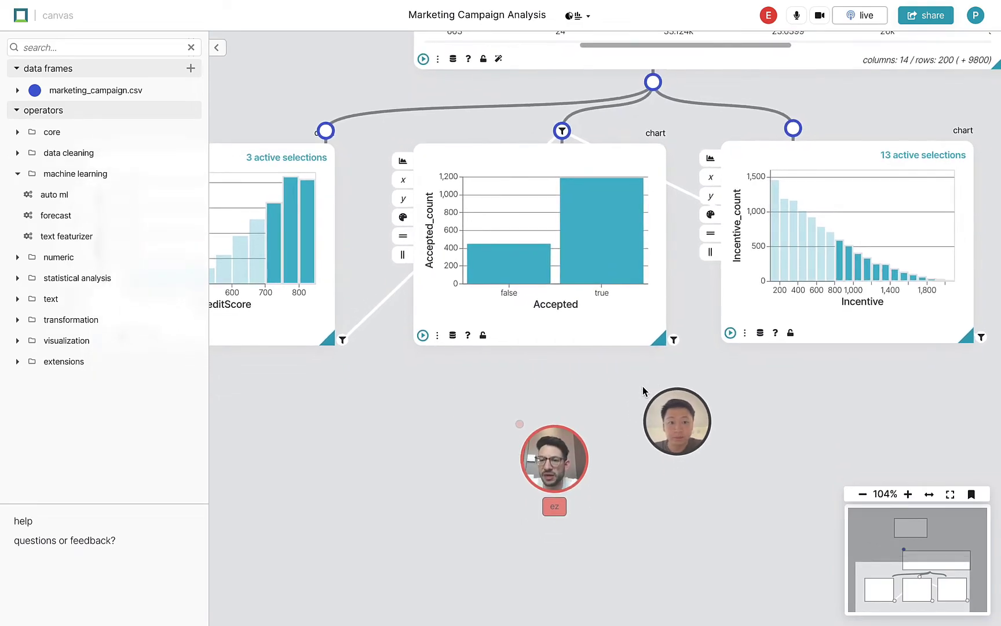
left_click_drag(509, 445, 501, 375)
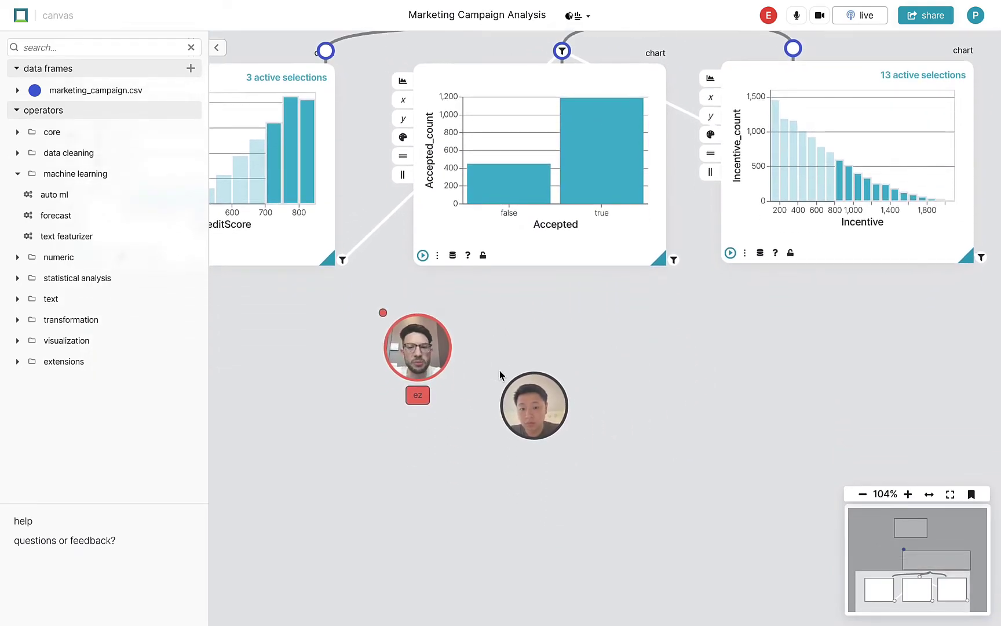
- Add a correlation operator found via 'corr' and connect marketing_campaign.csv as its input
left_click(74, 50)
type("corr")
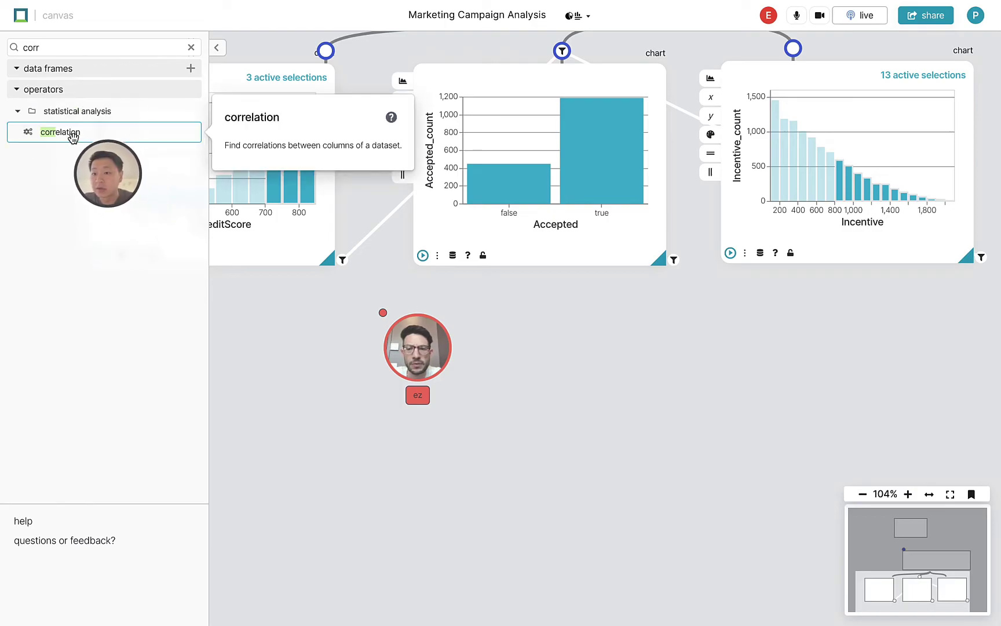
left_click_drag(69, 132, 313, 399)
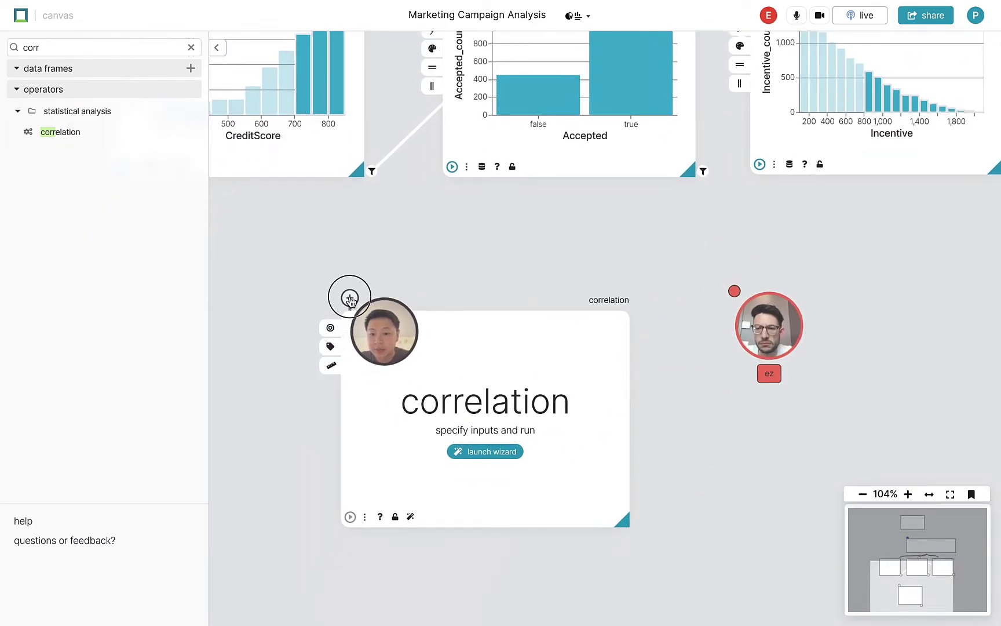
left_click(350, 297)
left_click(422, 305)
- Set the correlation target to Accepted with all 11 columns as features, and widen the card
left_click(312, 333)
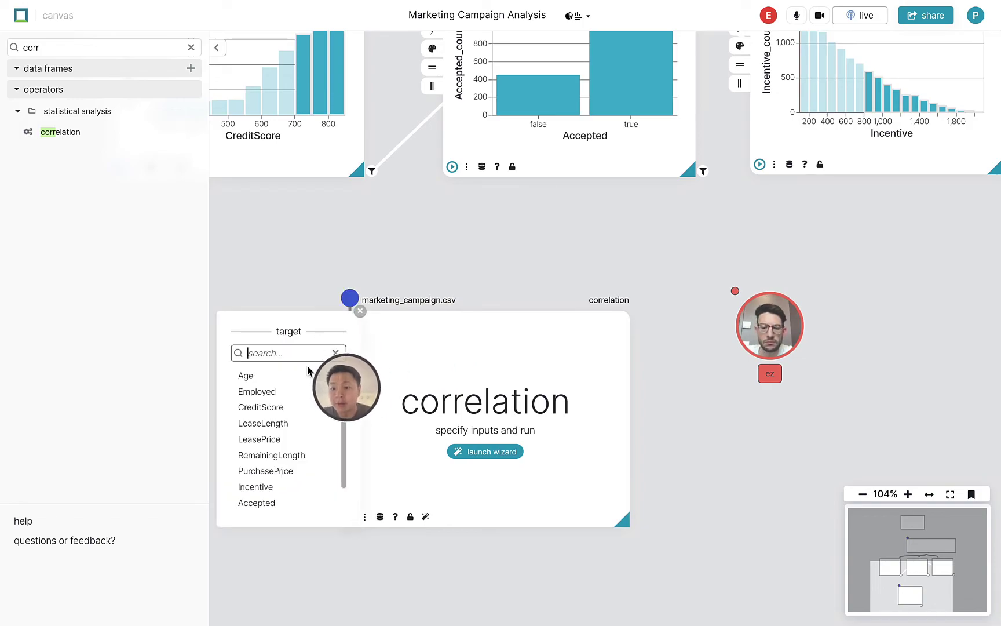
scroll(284, 421, "down", 1)
left_click(267, 479)
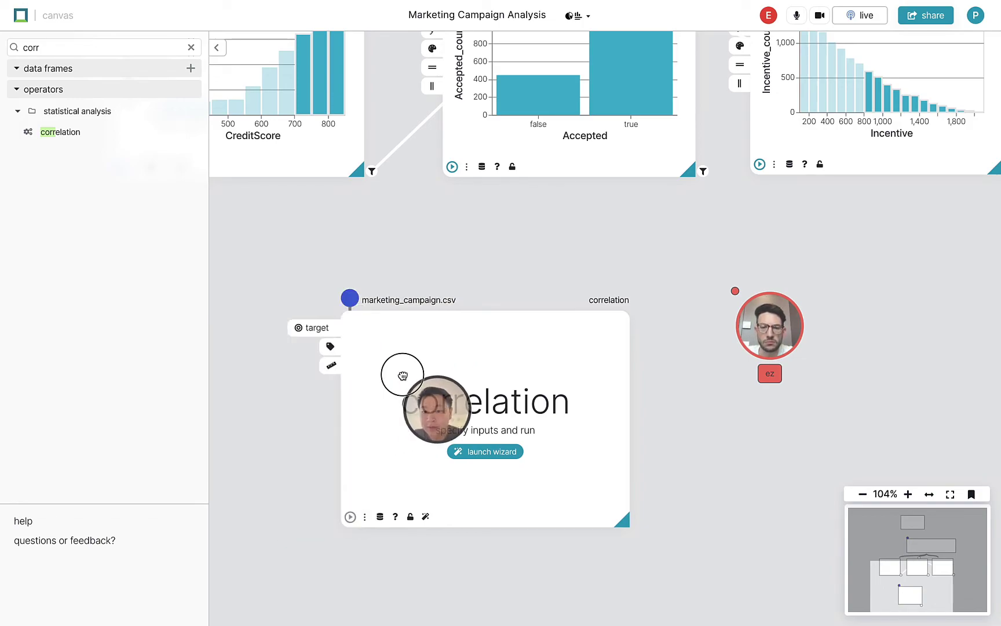
left_click(330, 346)
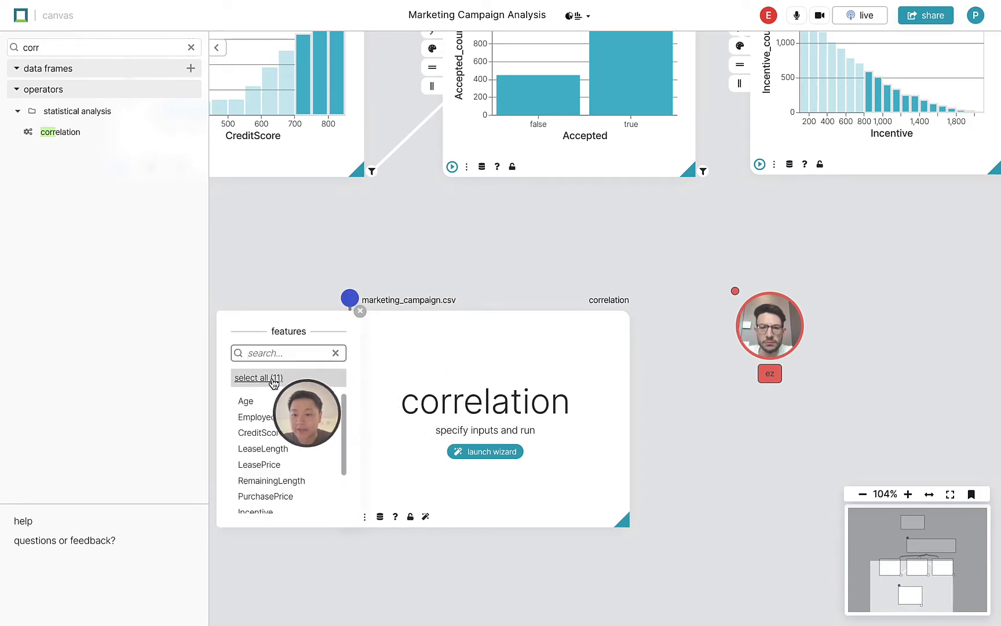
left_click(285, 380)
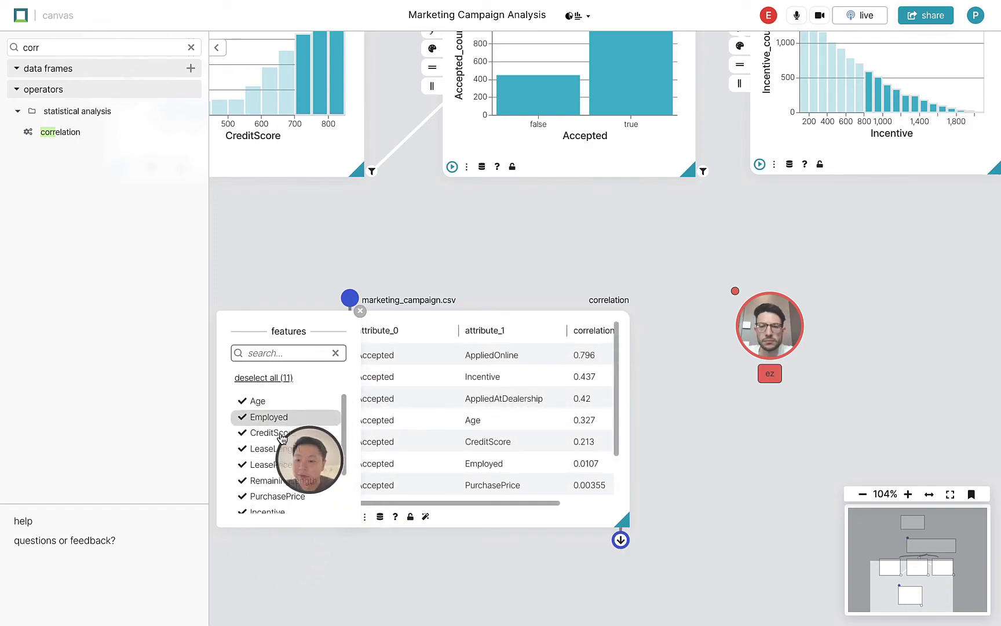
scroll(272, 440, "down", 2)
left_click(695, 487)
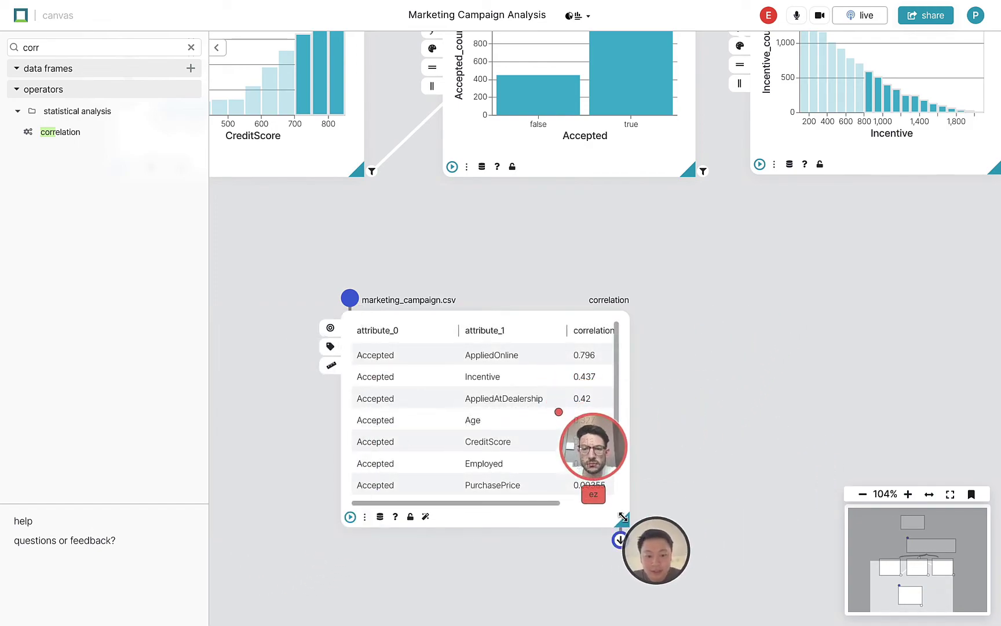
left_click_drag(621, 519, 724, 519)
- Drag the correlation card, led by AppliedOnline at 0.796, down and to the left
scroll(820, 373, "down", 3)
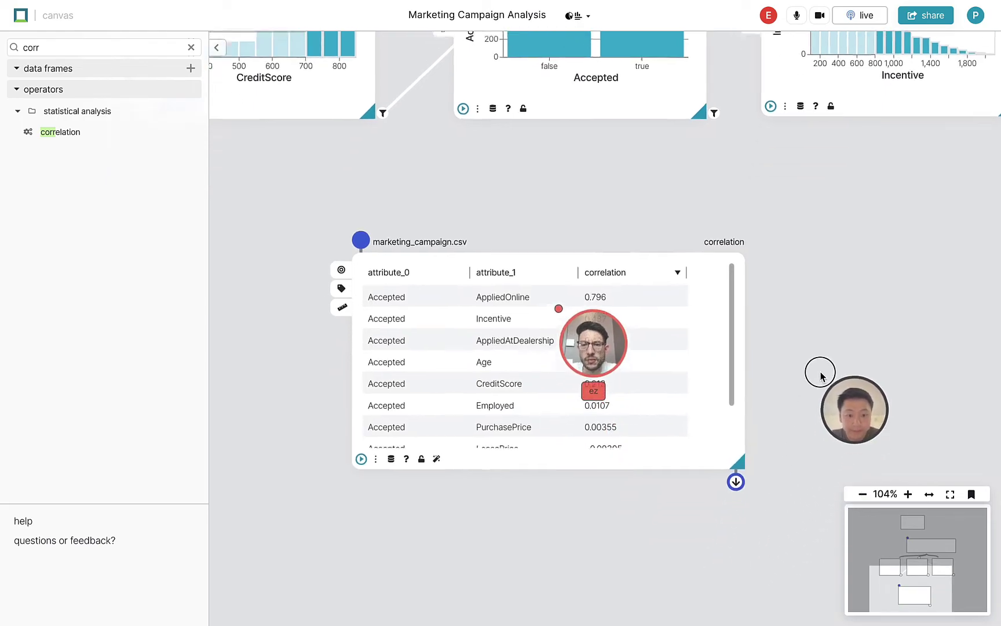
left_click_drag(818, 329, 817, 298)
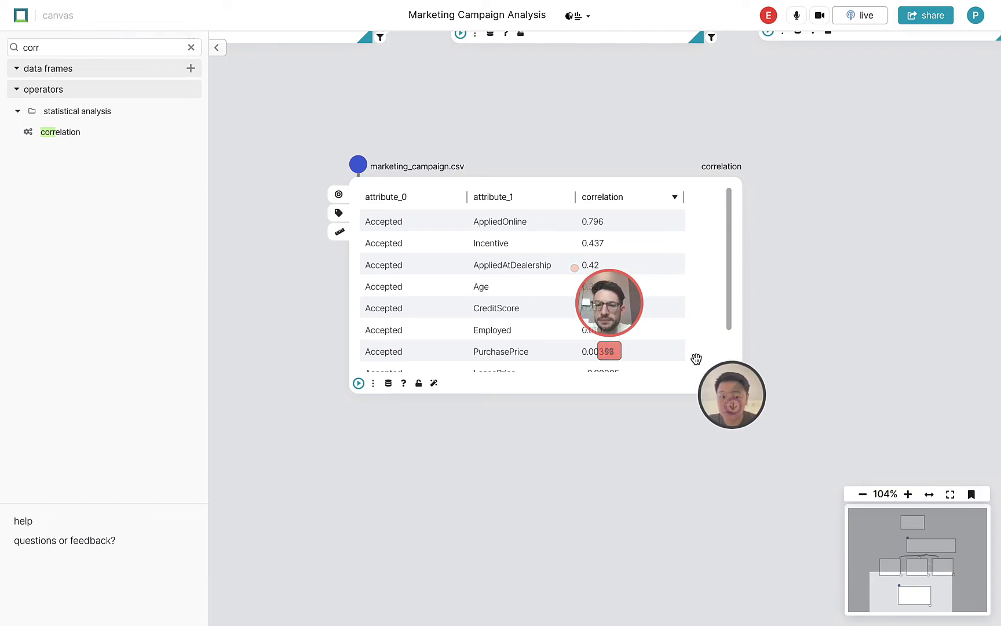
left_click_drag(703, 354, 544, 384)
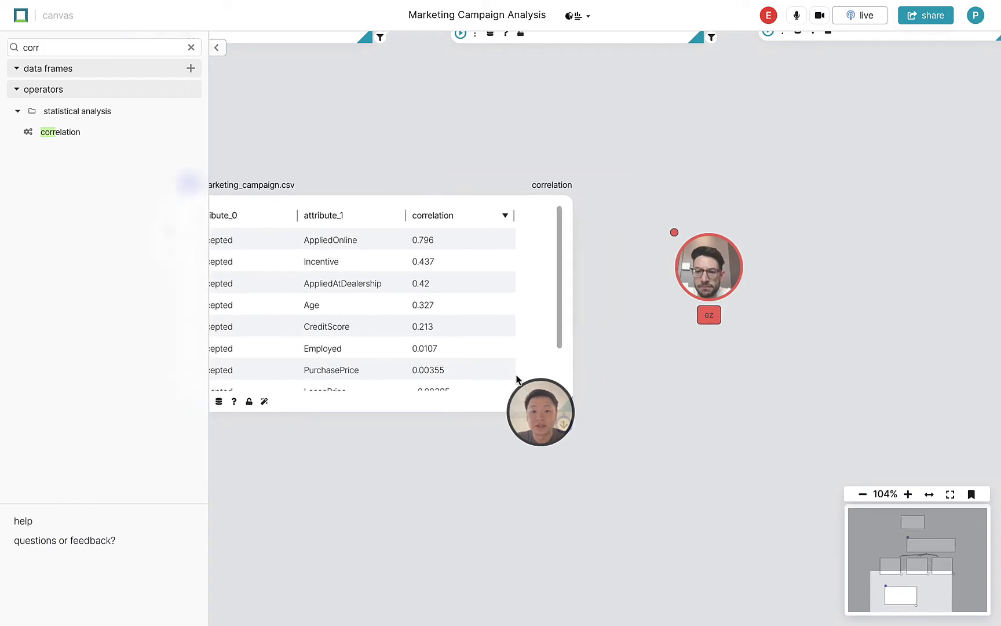
scroll(508, 377, "right", 5)
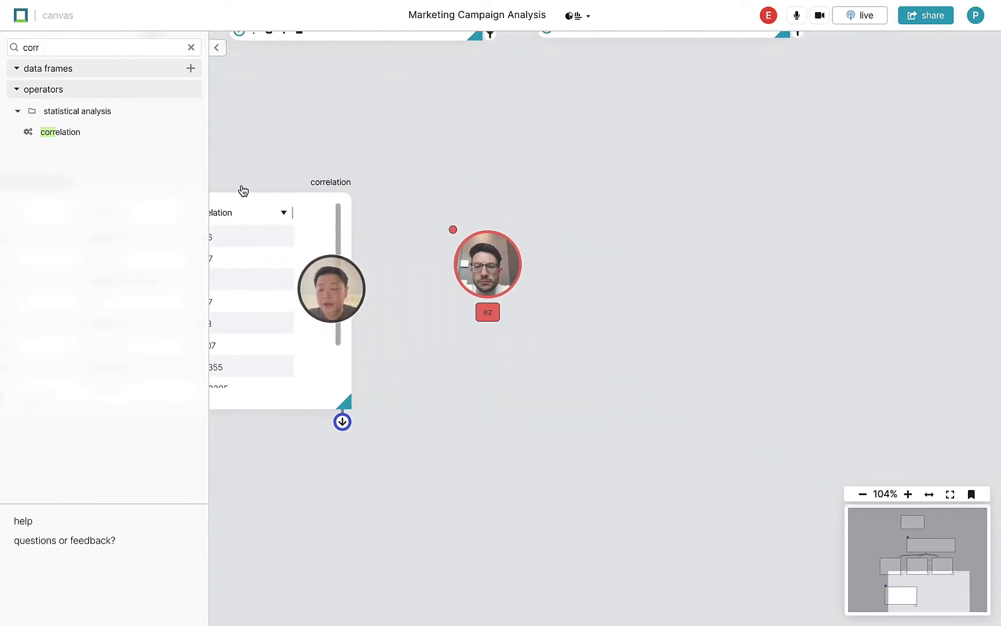
- Add an auto ml node training on marketing_campaign.csv with Accepted as the target
type("auto")
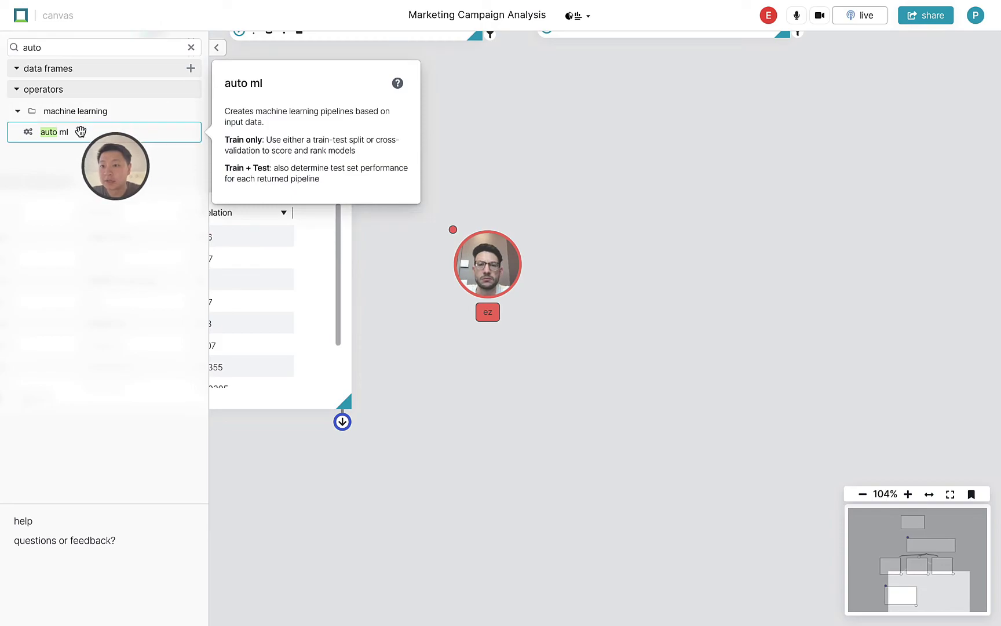
left_click_drag(81, 131, 728, 255)
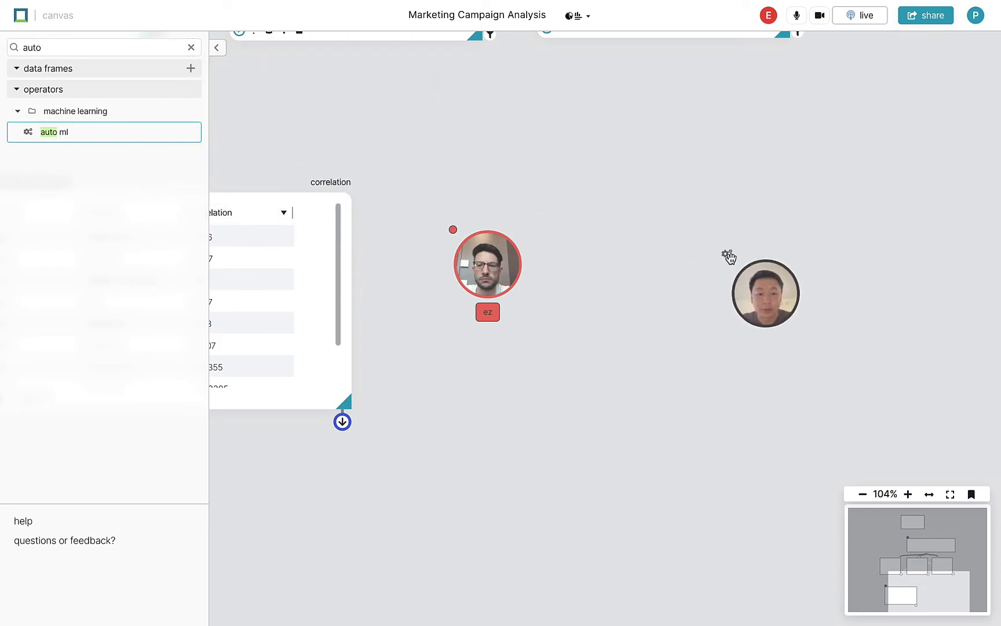
left_click_drag(800, 277, 584, 226)
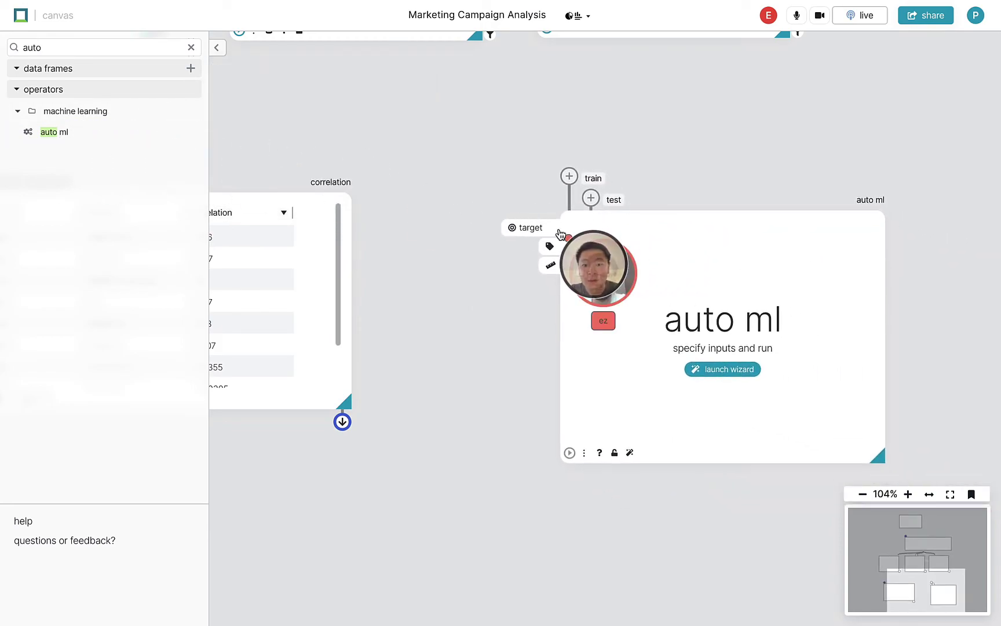
left_click(569, 175)
left_click(625, 185)
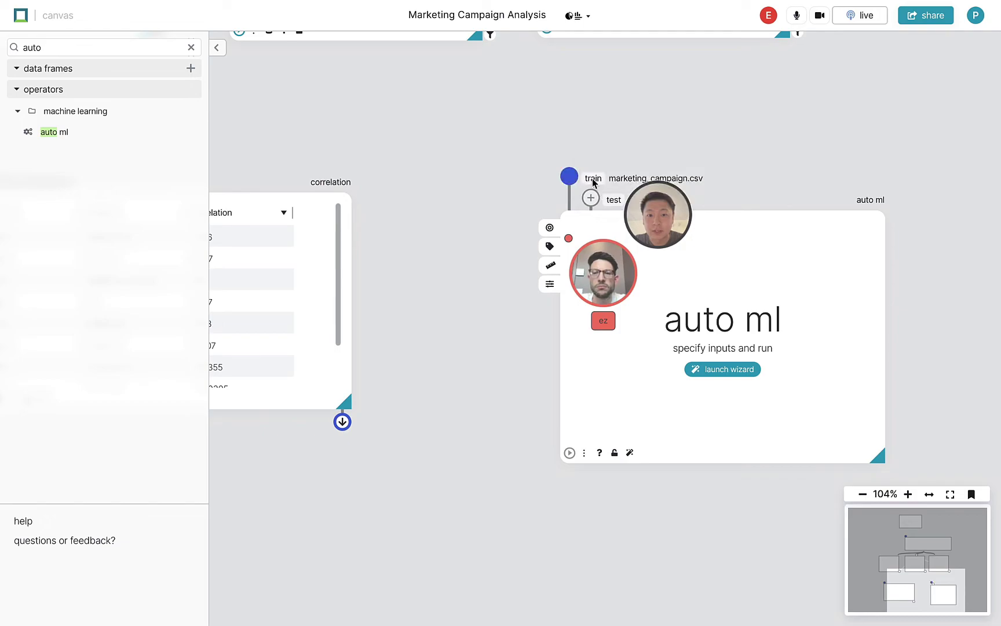
left_click(533, 234)
scroll(441, 324, "down", 3)
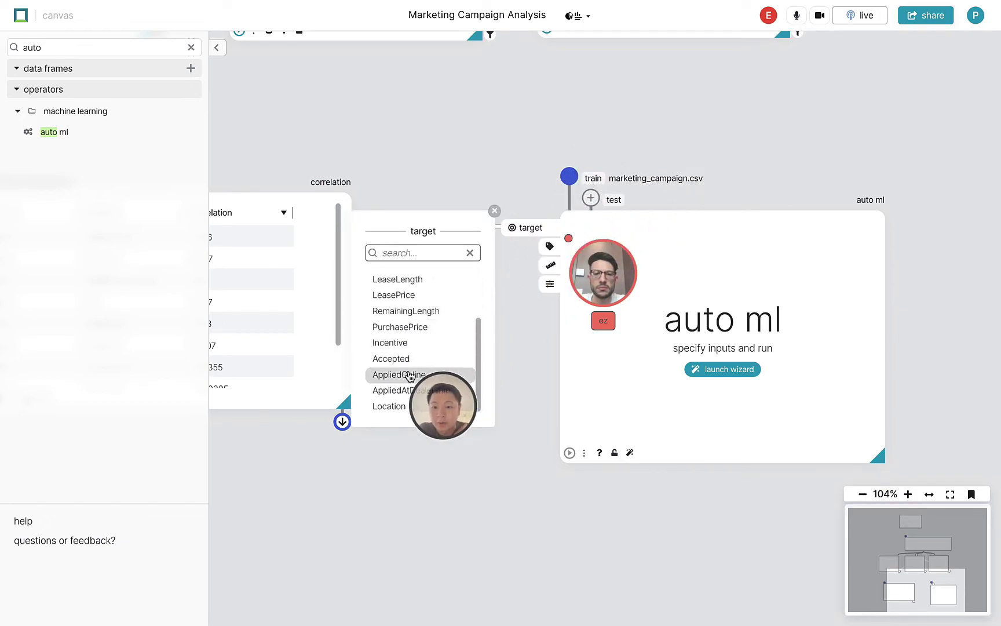
- Use all features except AppliedOnline, accuracy metric, 300-second run time, and start training
left_click(547, 243)
left_click(429, 279)
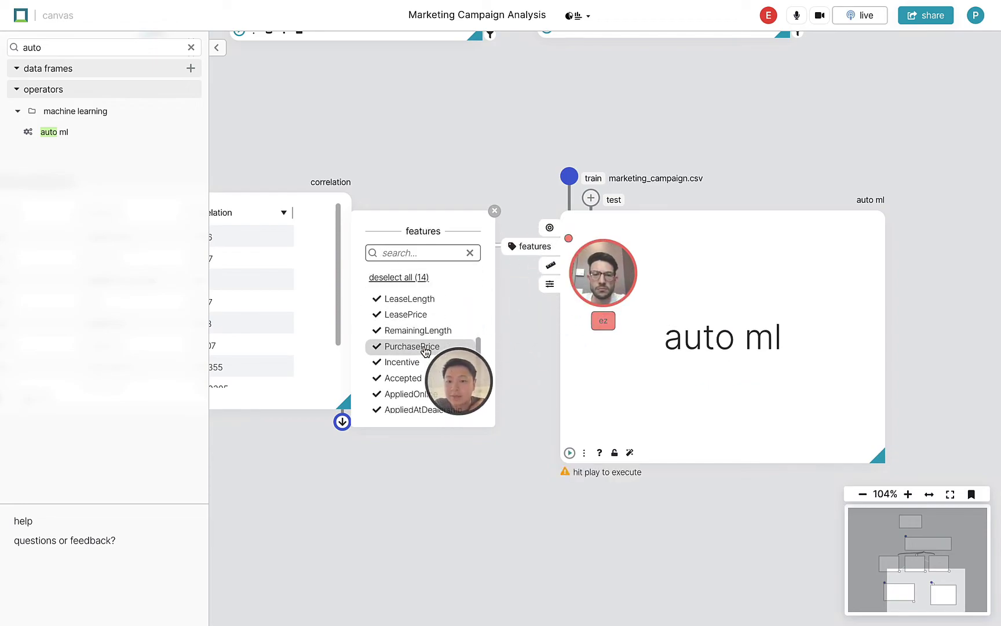
left_click(436, 407)
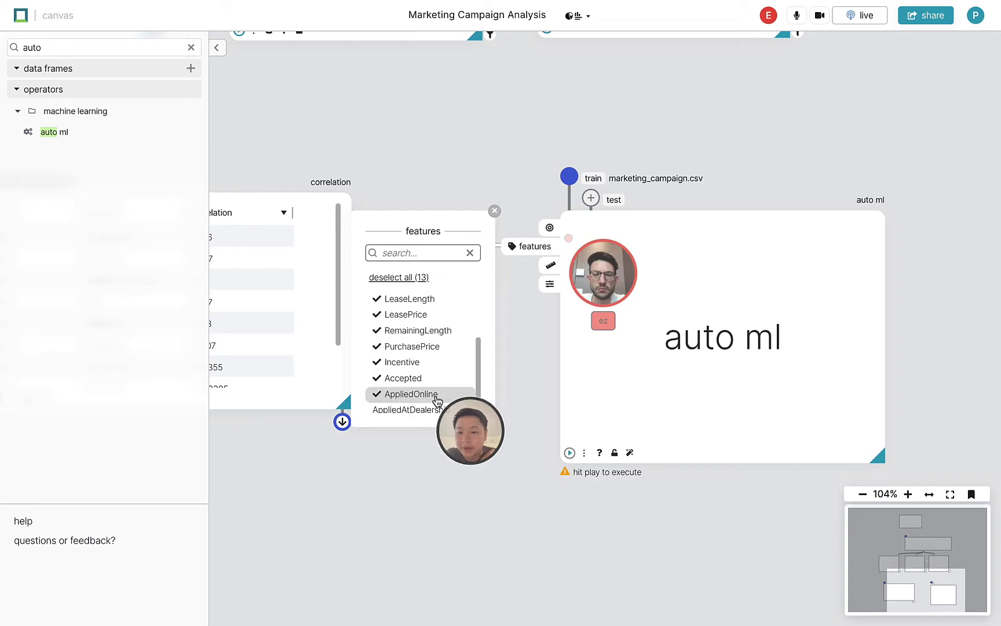
left_click(549, 265)
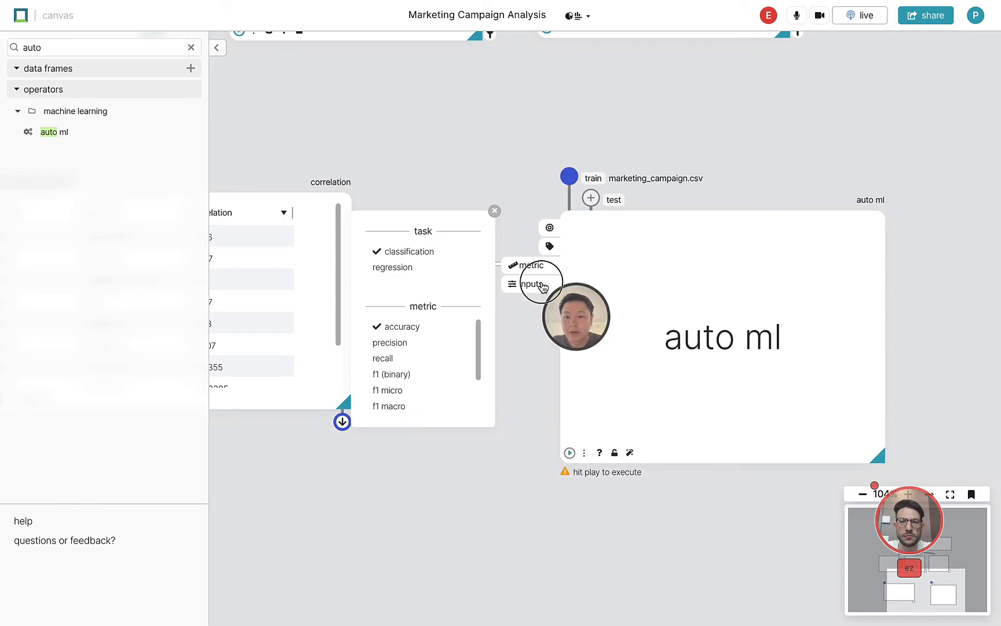
left_click(549, 284)
left_click(415, 246)
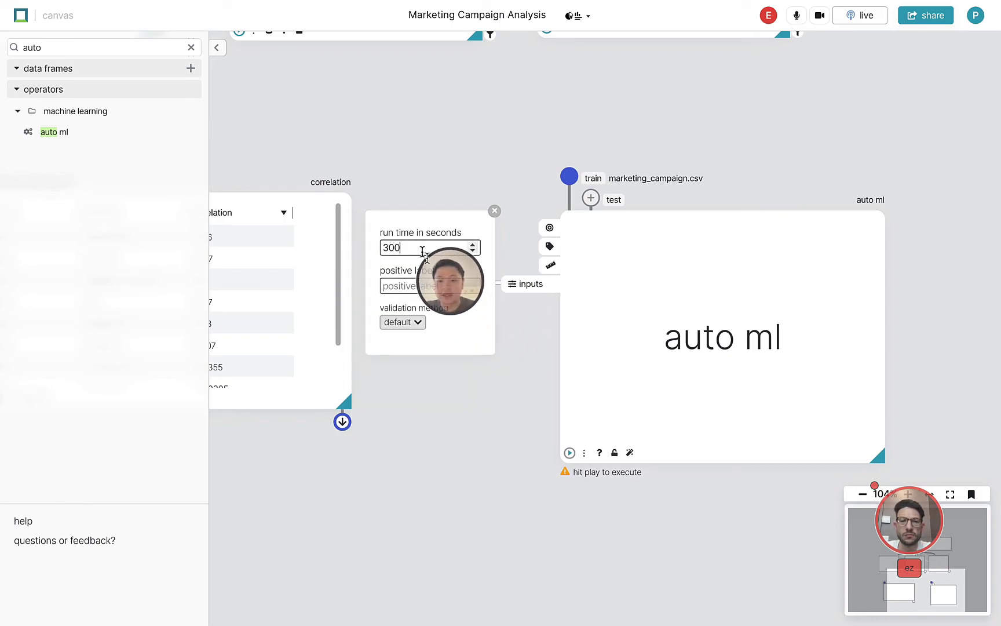
left_click(570, 452)
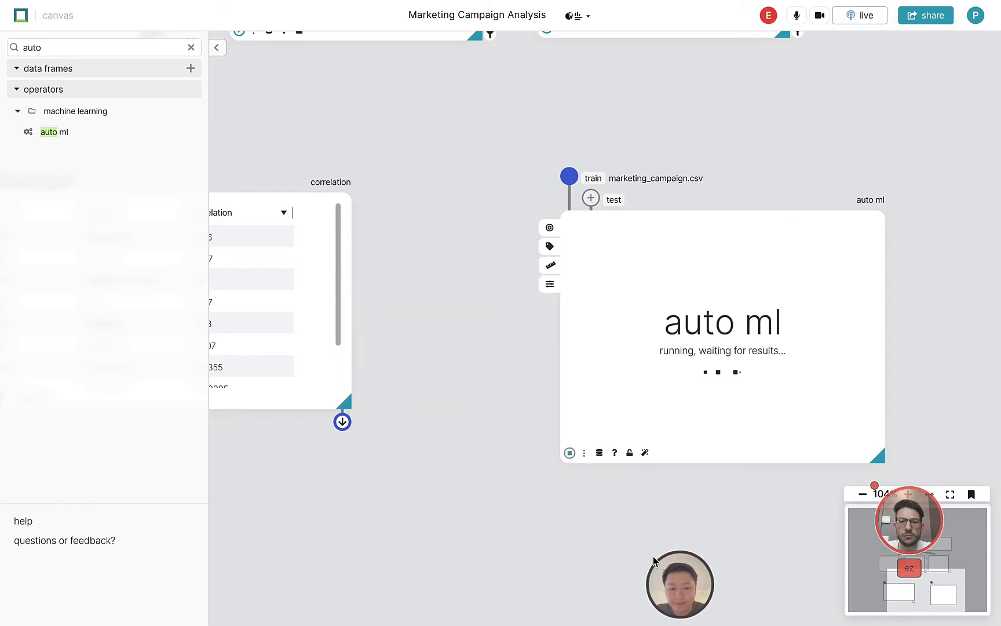
- Add the best 86.97%-accuracy pipeline to the canvas and show its versions (1) tab
left_click_drag(654, 561, 421, 462)
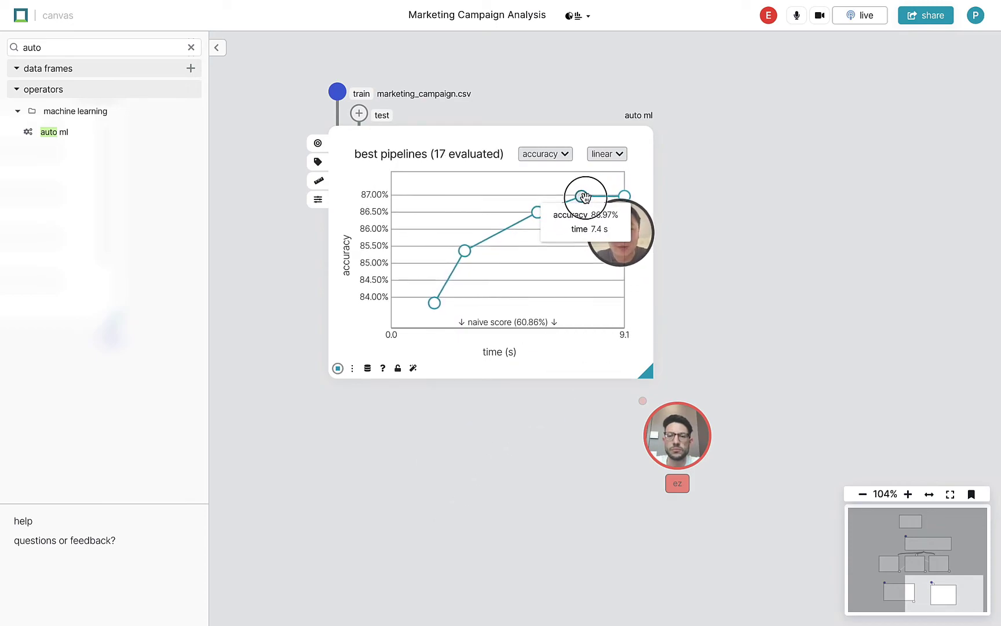
left_click_drag(760, 189, 765, 192)
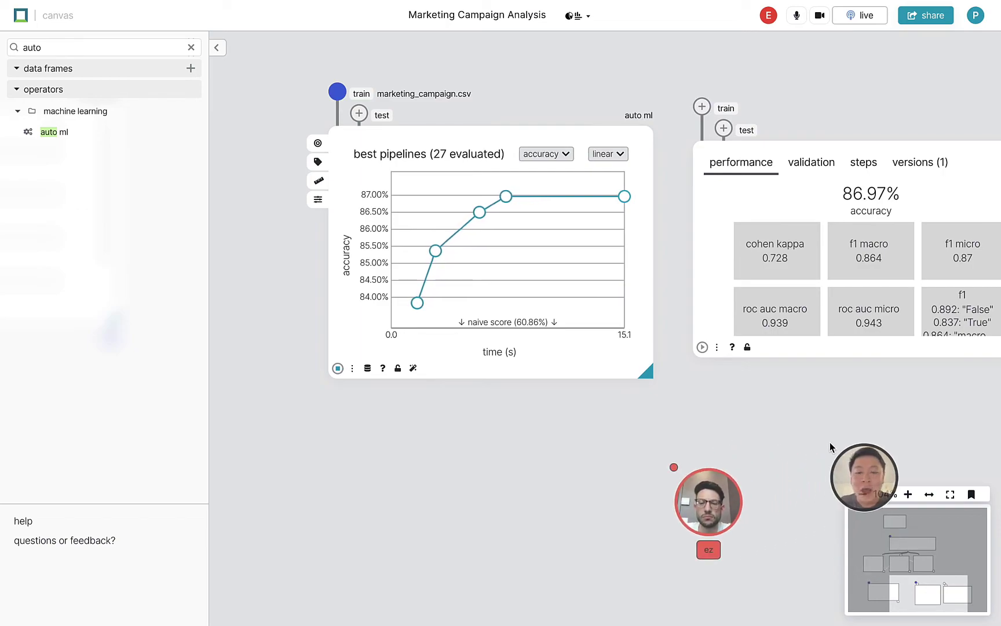
left_click_drag(830, 442, 663, 429)
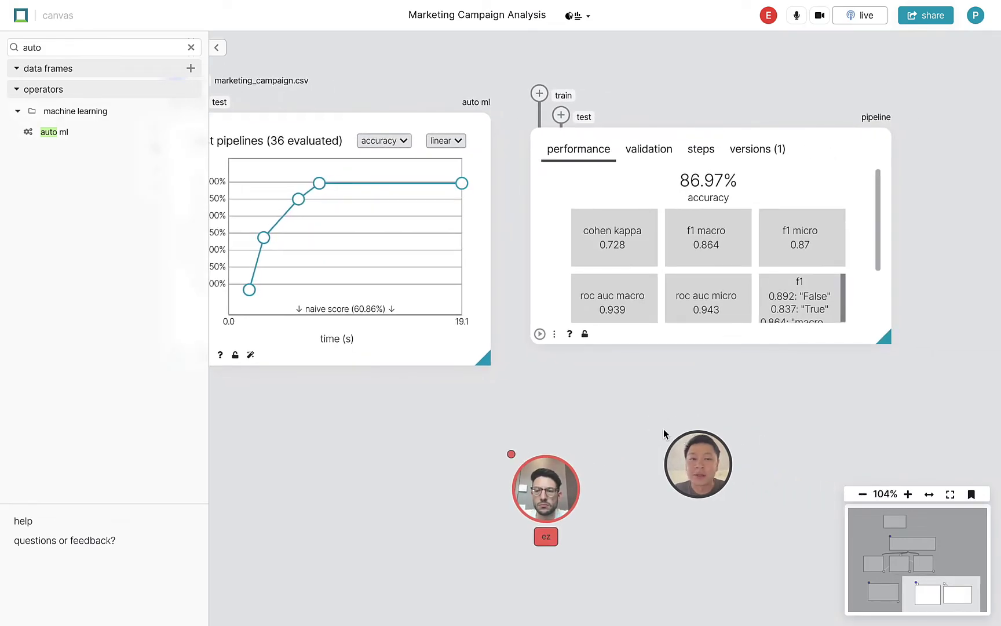
left_click(756, 149)
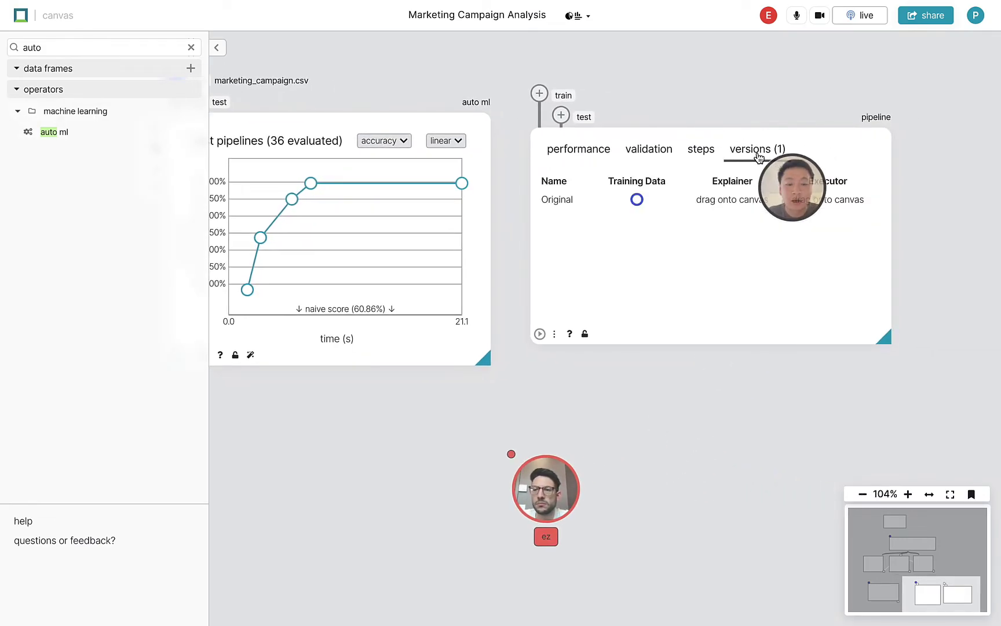
- Add an Explainer from the pipeline's versions tab, showing Incentive as the most important feature
left_click_drag(745, 200, 673, 455)
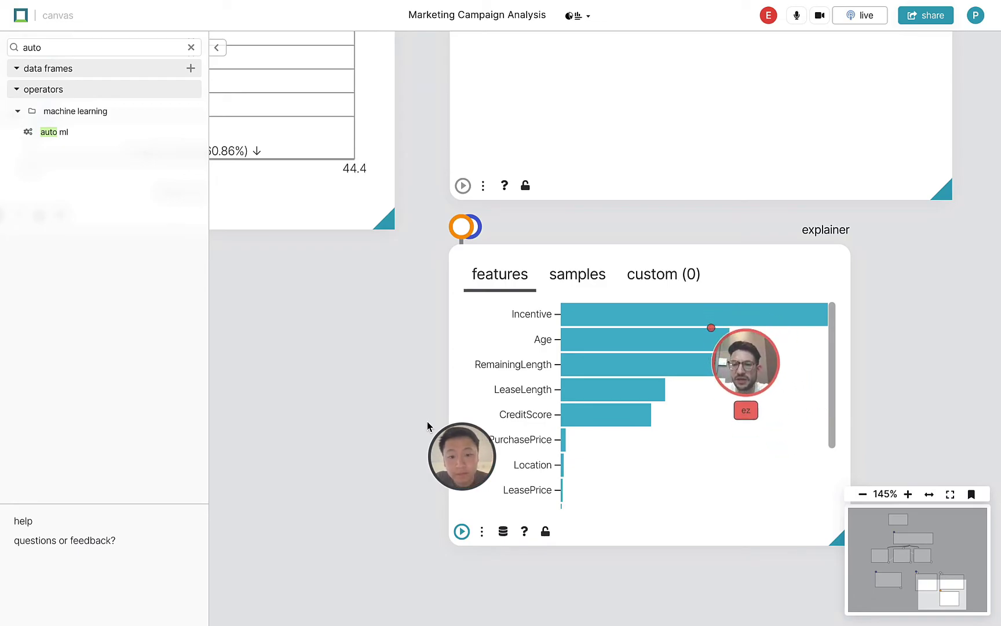
scroll(427, 422, "down", 5)
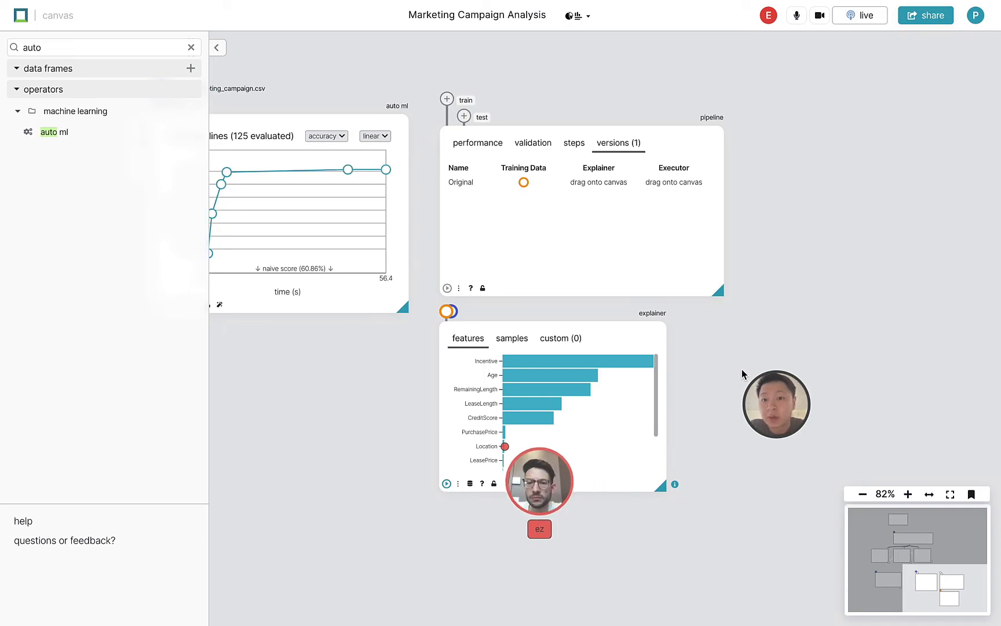
- Create a pipeline from the 87.07% accuracy run beside the first and show its versions
mouse_move(344, 171)
left_click_drag(343, 171, 875, 211)
left_click_drag(834, 409, 587, 331)
left_click_drag(730, 233, 618, 157)
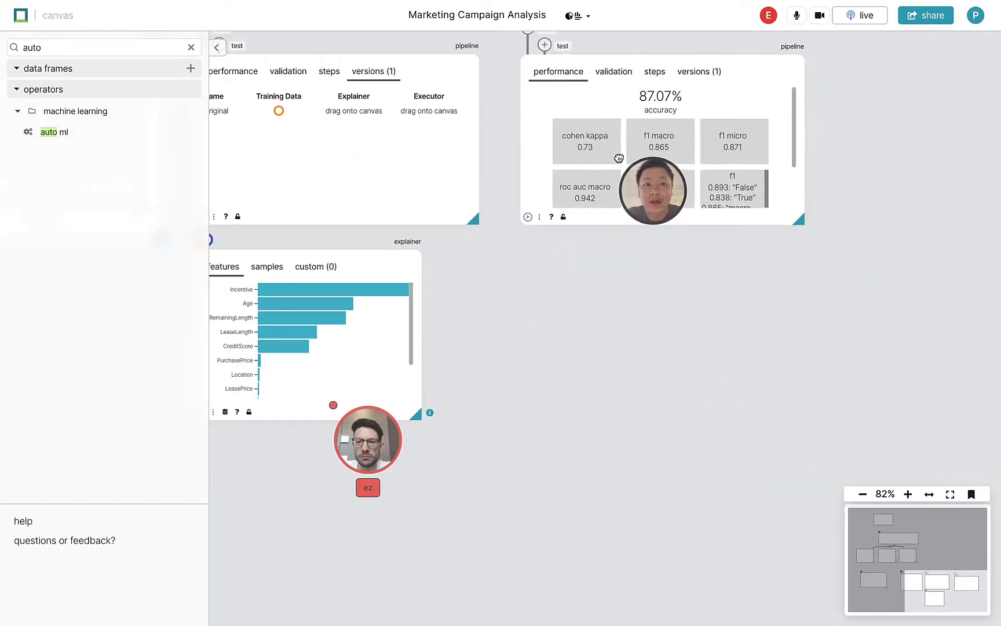
left_click(700, 72)
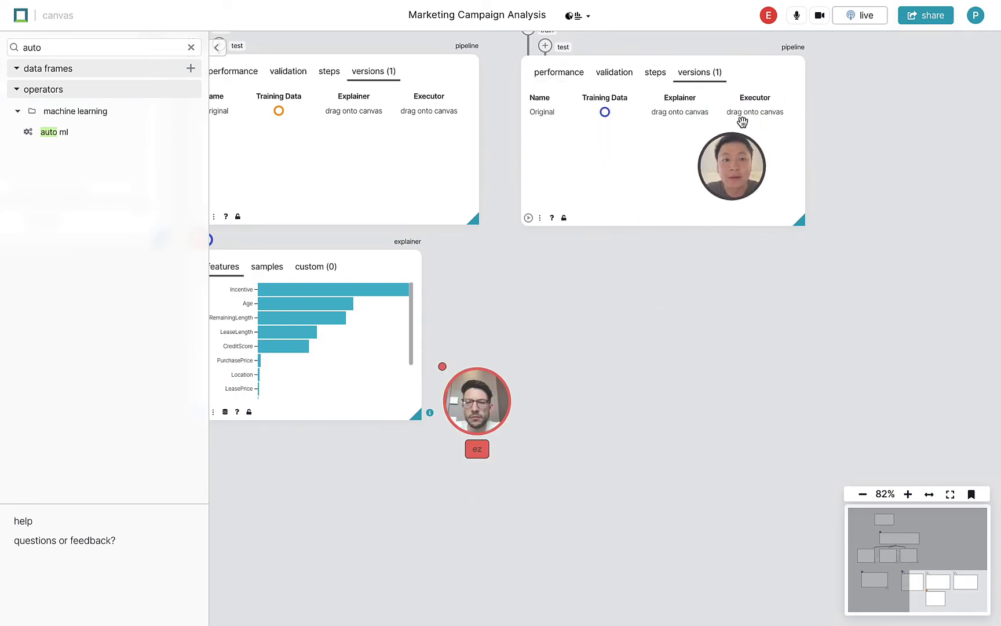
- Add the new pipeline's Executor and position it near the current_leases_updated lease data
left_click_drag(755, 112, 572, 522)
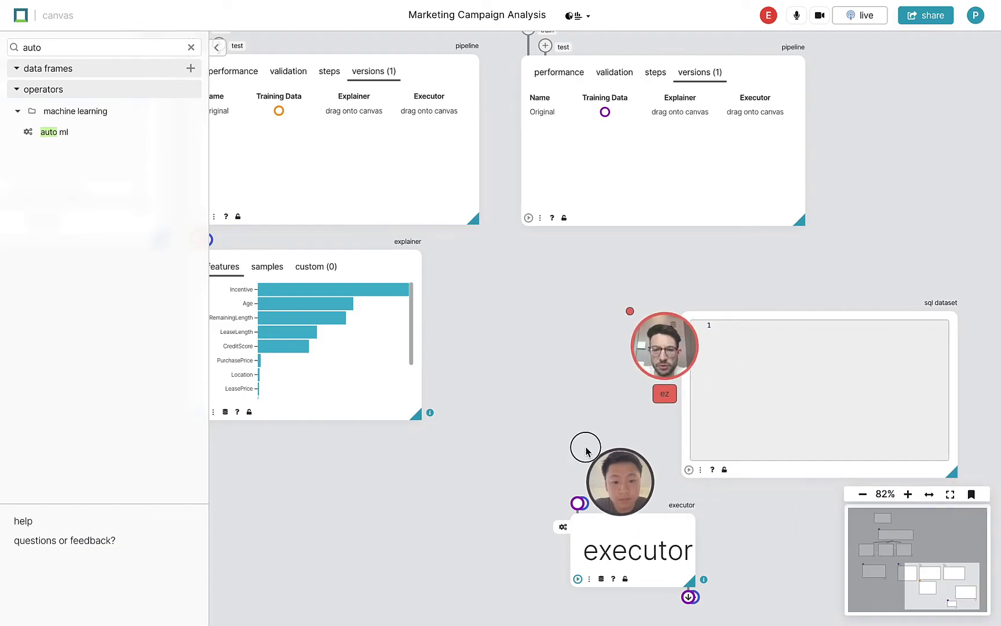
left_click_drag(587, 451, 518, 266)
left_click_drag(571, 398, 500, 517)
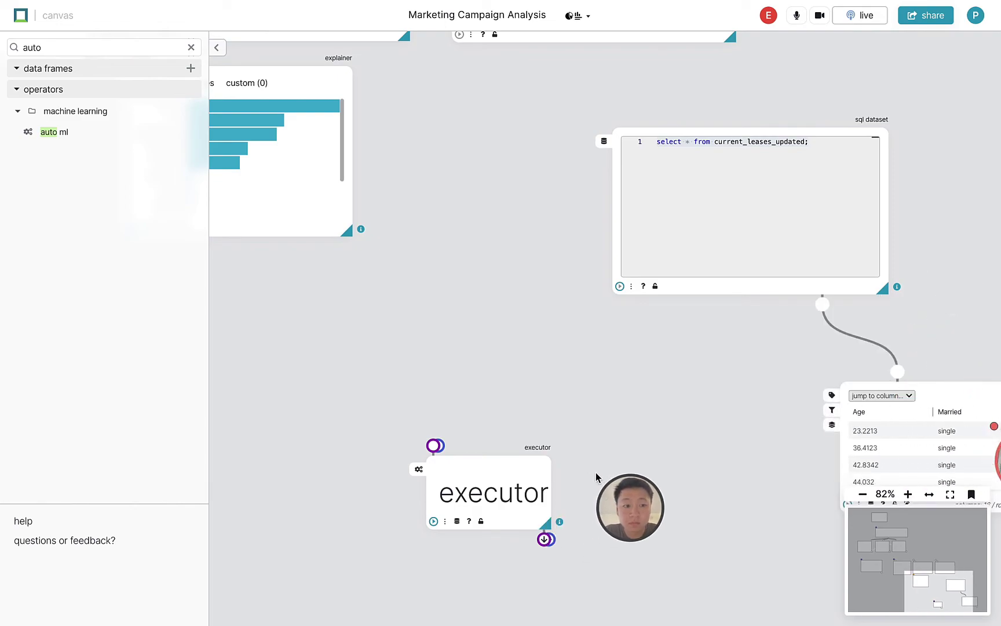
left_click_drag(643, 463, 436, 413)
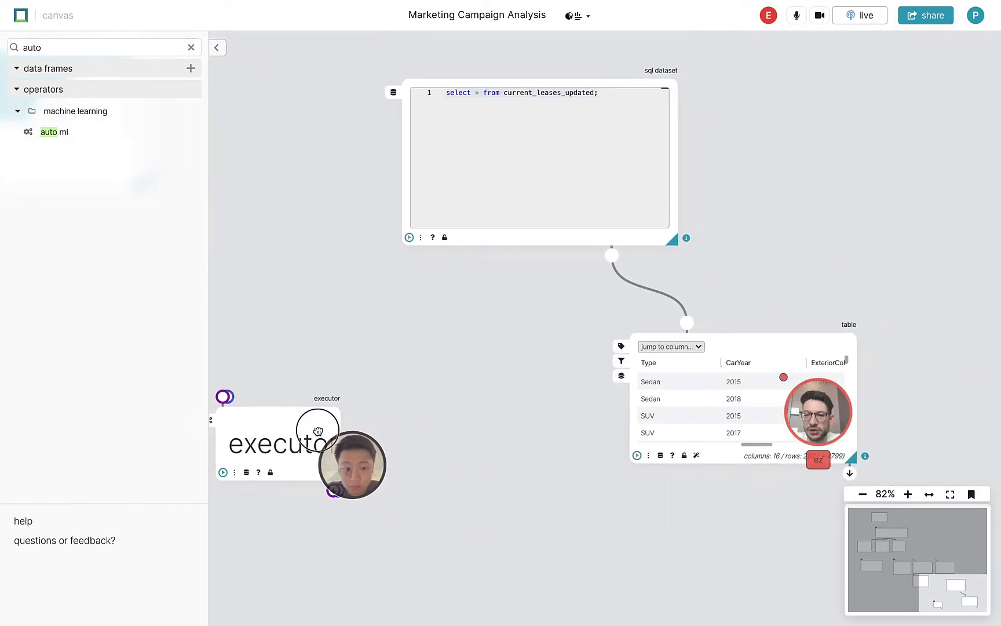
left_click_drag(320, 426, 463, 447)
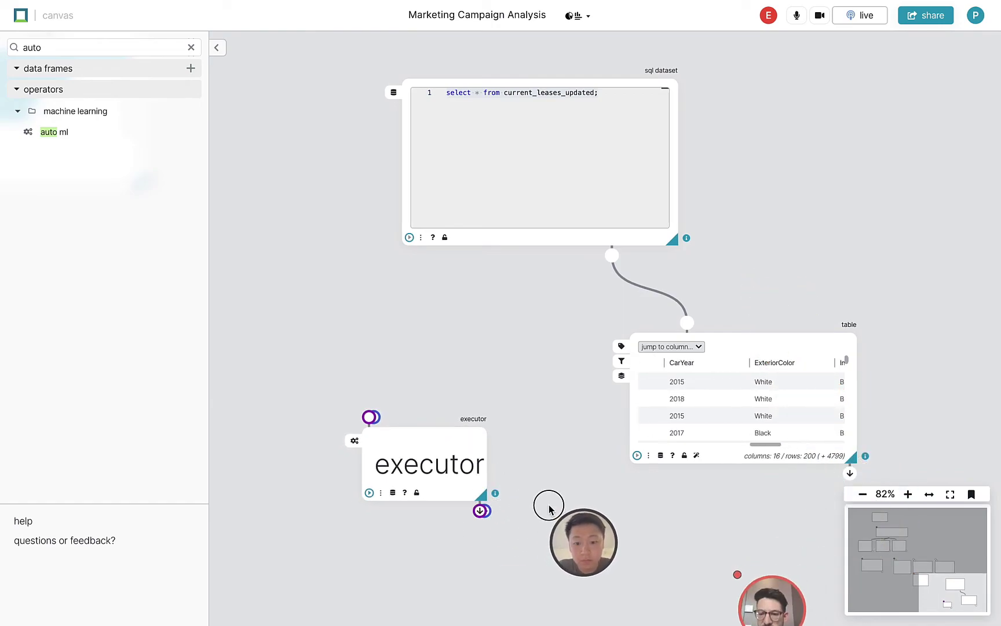
left_click_drag(548, 502, 480, 289)
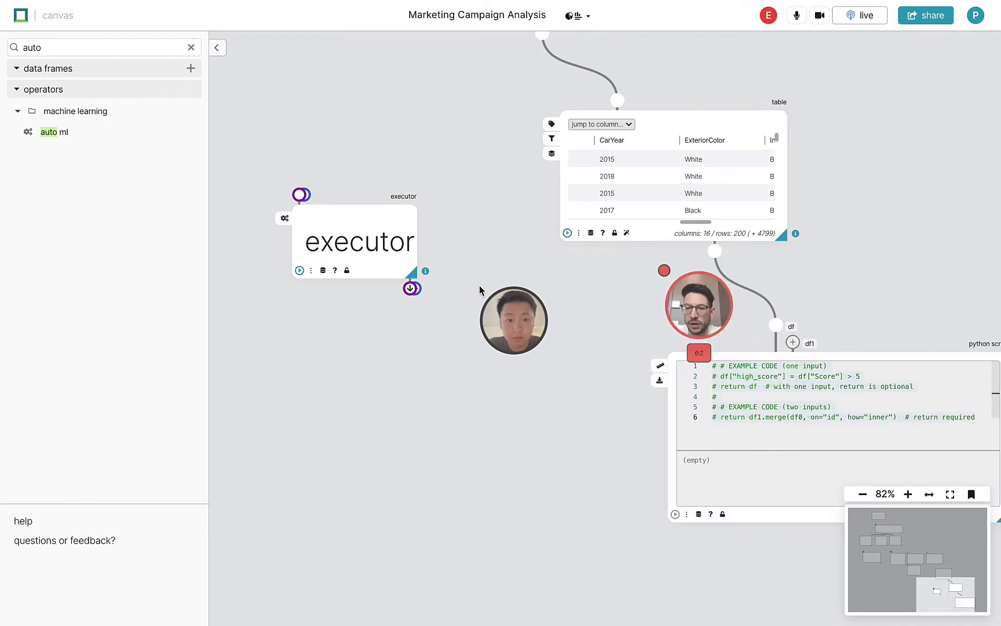
- Connect the executor under the Incentive-300 python script and view the predicted_Accepted chart: 1365 true (27.31%)
left_click_drag(491, 306, 402, 207)
left_click_drag(300, 139, 657, 484)
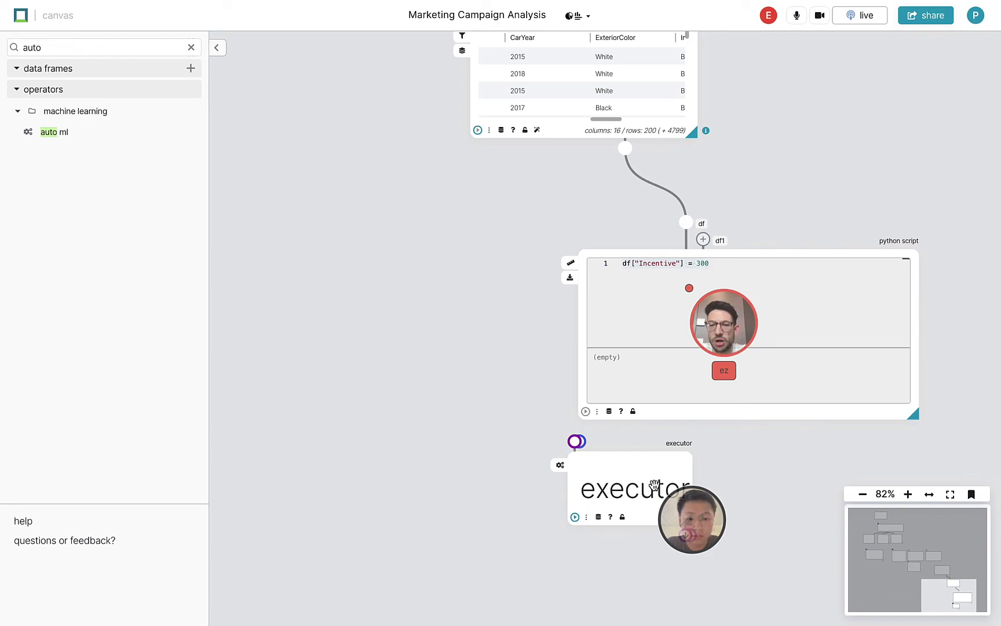
left_click_drag(654, 485, 692, 500)
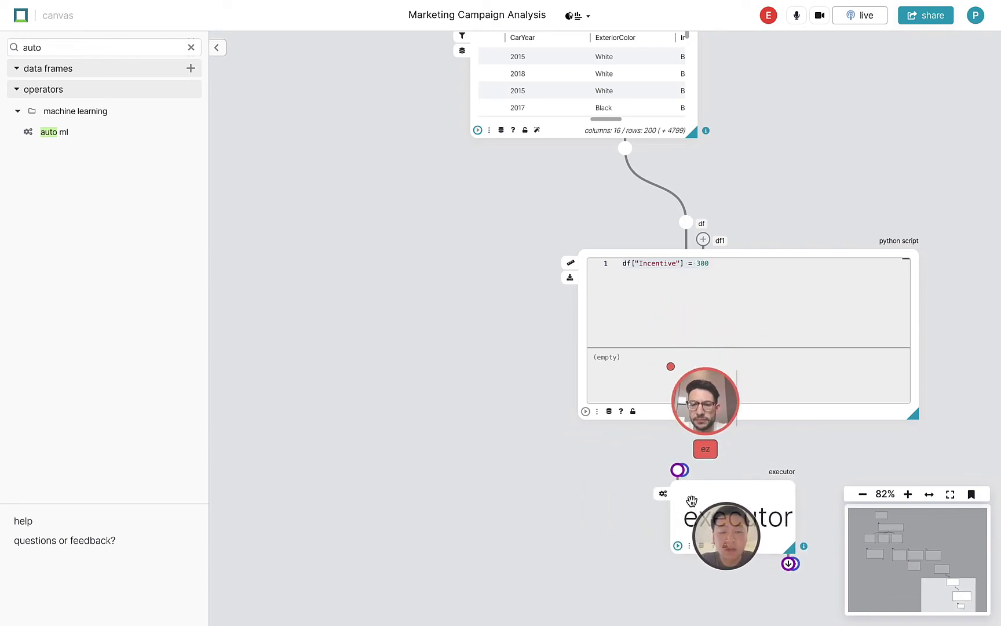
scroll(604, 516, "down", 4)
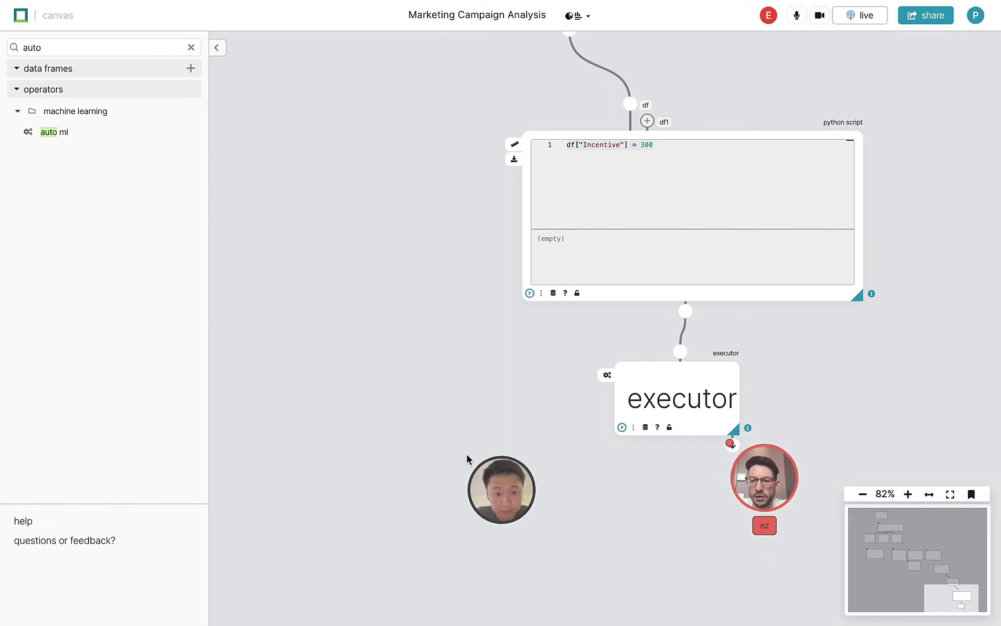
left_click_drag(466, 454, 467, 348)
scroll(485, 351, "down", 3)
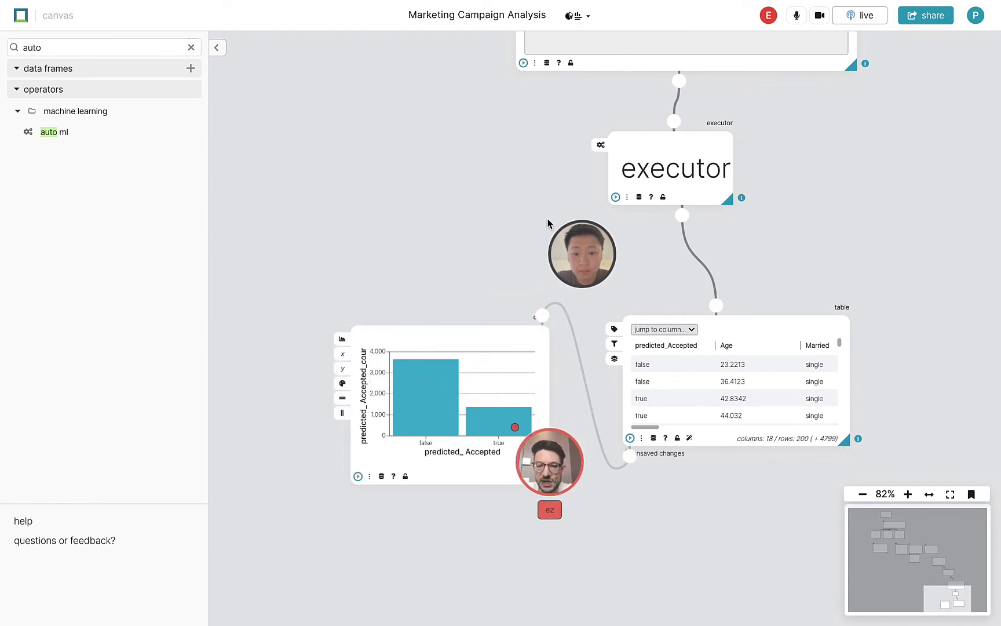
mouse_move(490, 417)
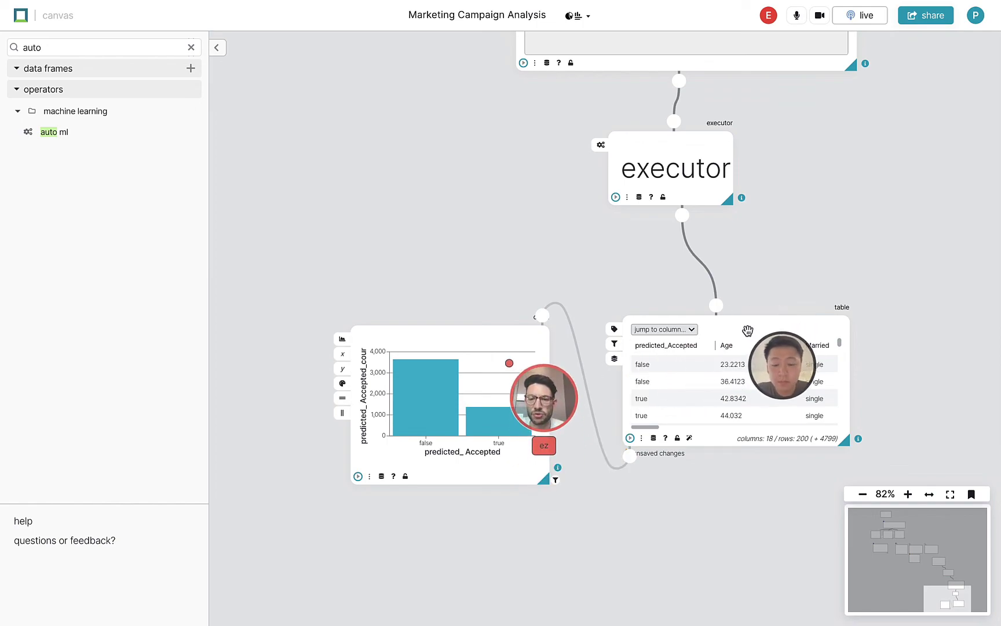
- Put the predicted_Accepted bar chart on dashboard 2 next to the prediction table
right_click(748, 330)
mouse_move(834, 444)
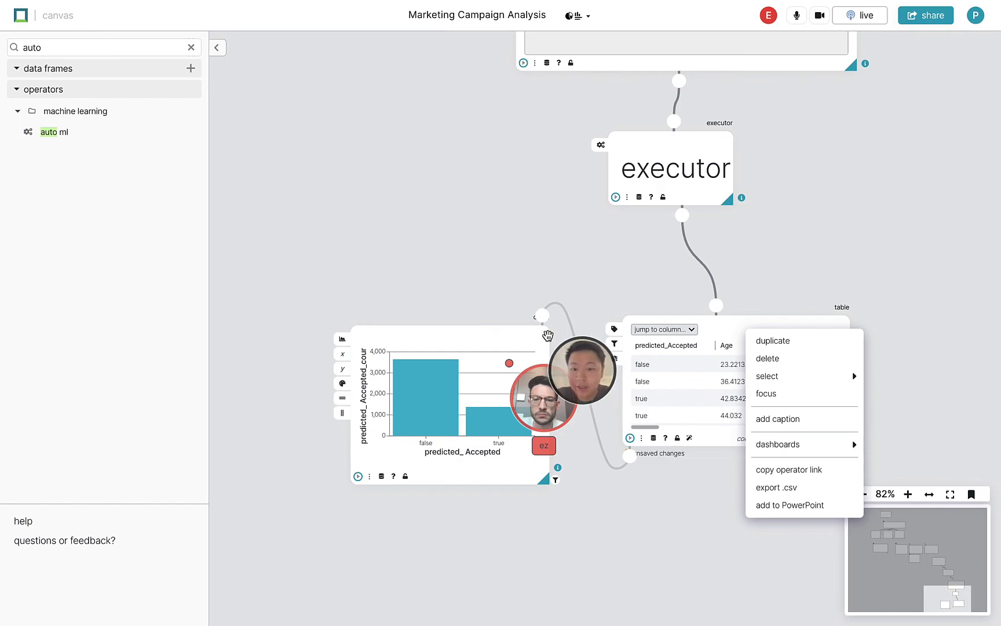
right_click(480, 332)
mouse_move(560, 489)
mouse_move(585, 447)
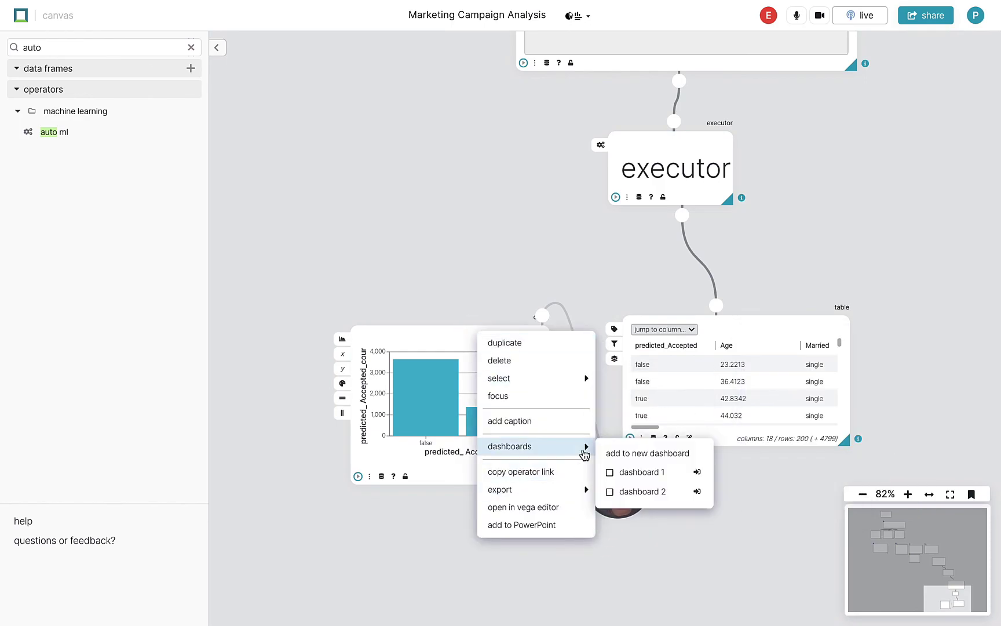
left_click(620, 490)
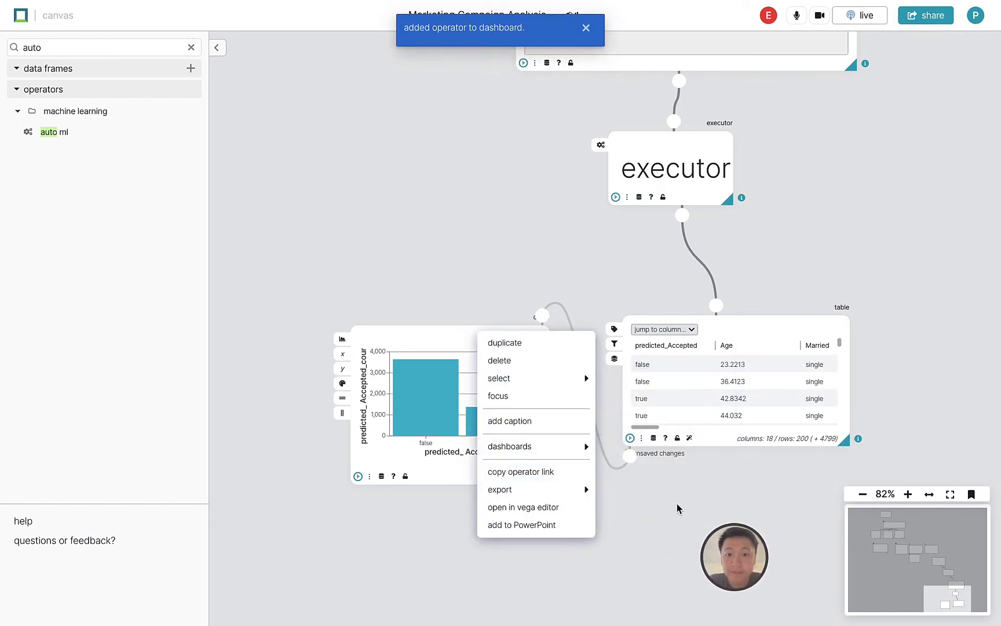
left_click(665, 491)
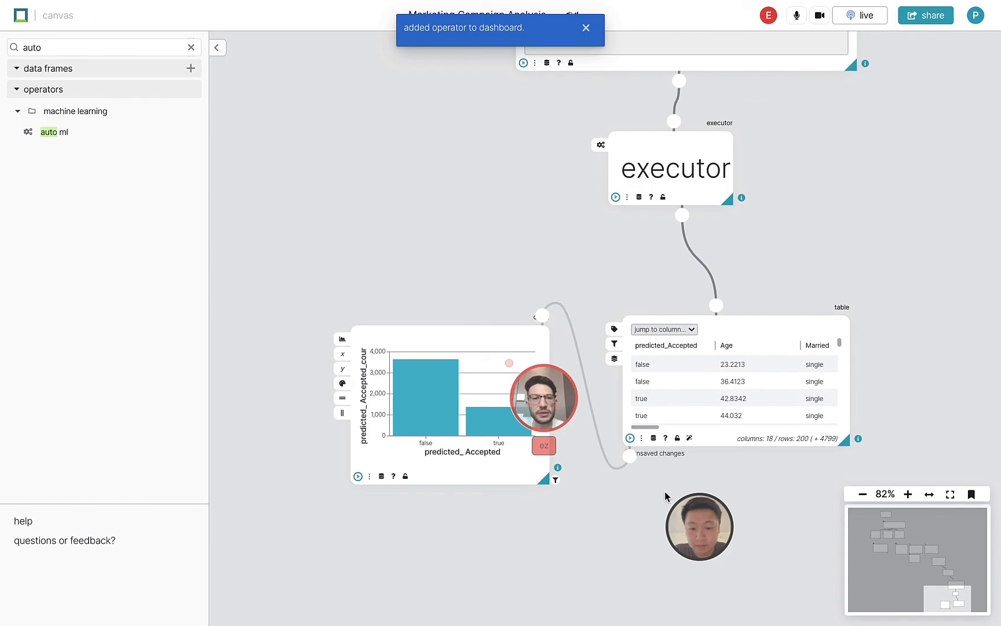